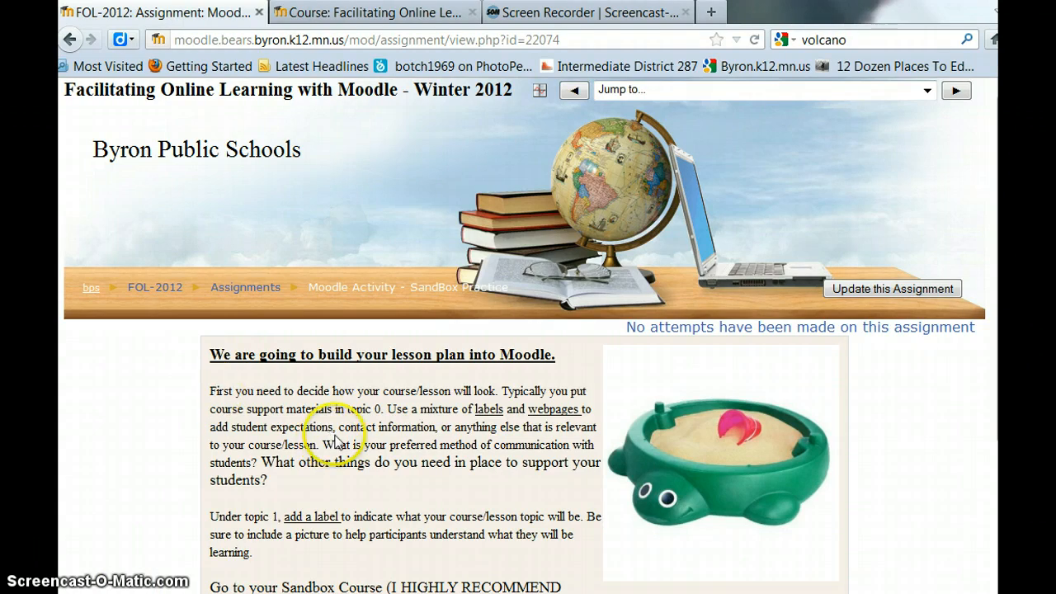
- Follow the sandbox link in the assignment instructions and open the Demo Student course in the FOL - Winter 12 category
scroll(330, 438, "down", 3)
scroll(330, 437, "up", 2)
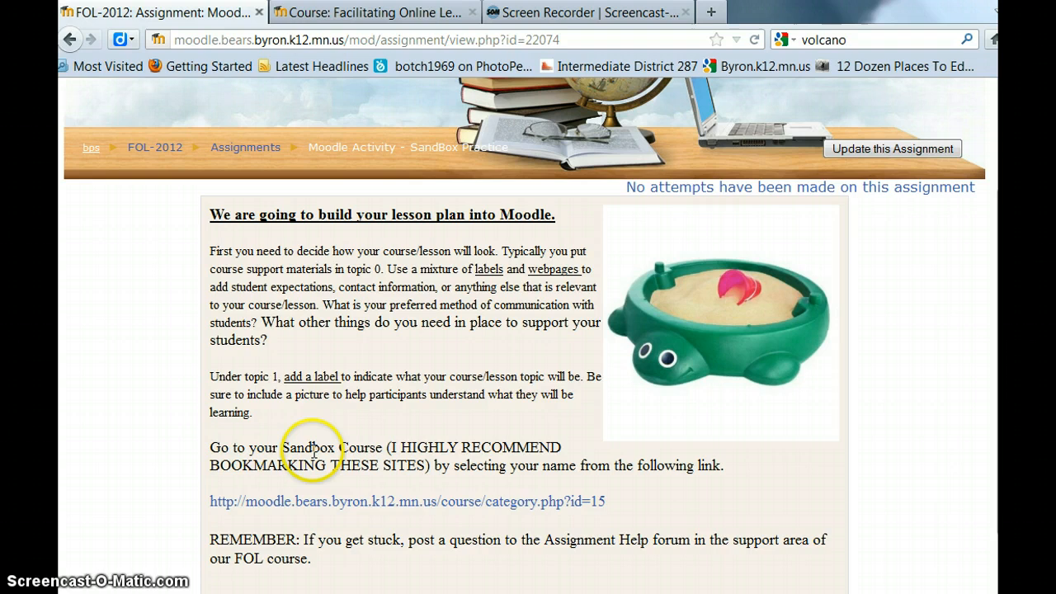
left_click(280, 501)
scroll(484, 397, "down", 3)
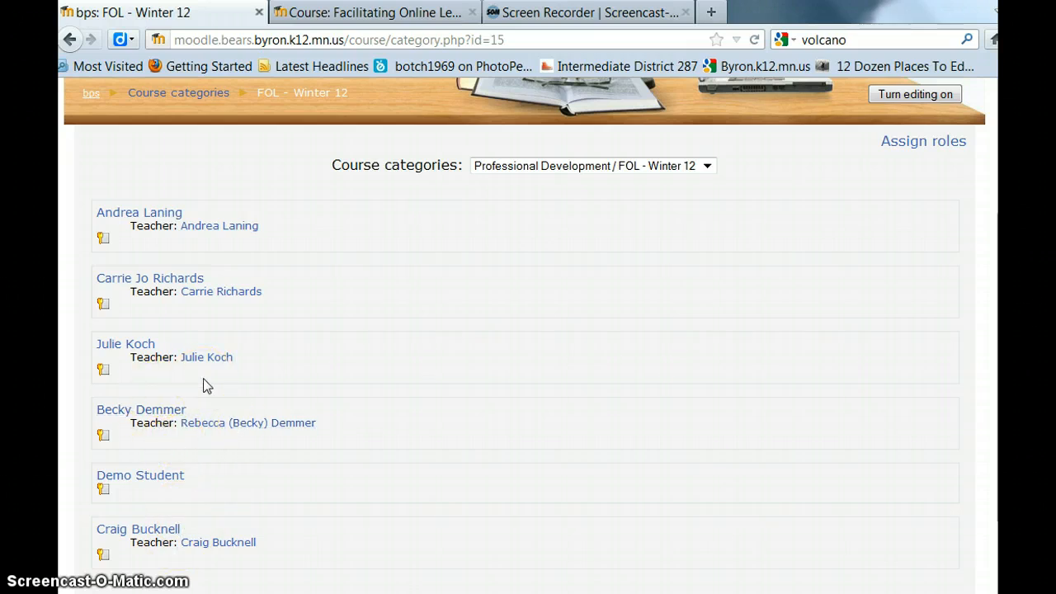
left_click(159, 482)
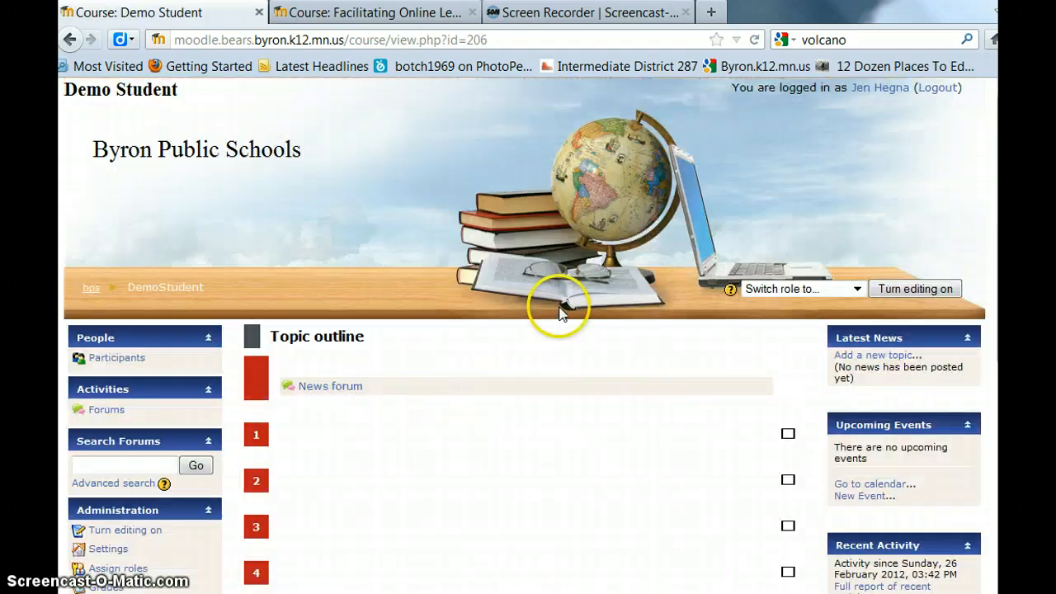
- Look over the course page and its administration options, and open the course's Files area
scroll(558, 314, "down", 6)
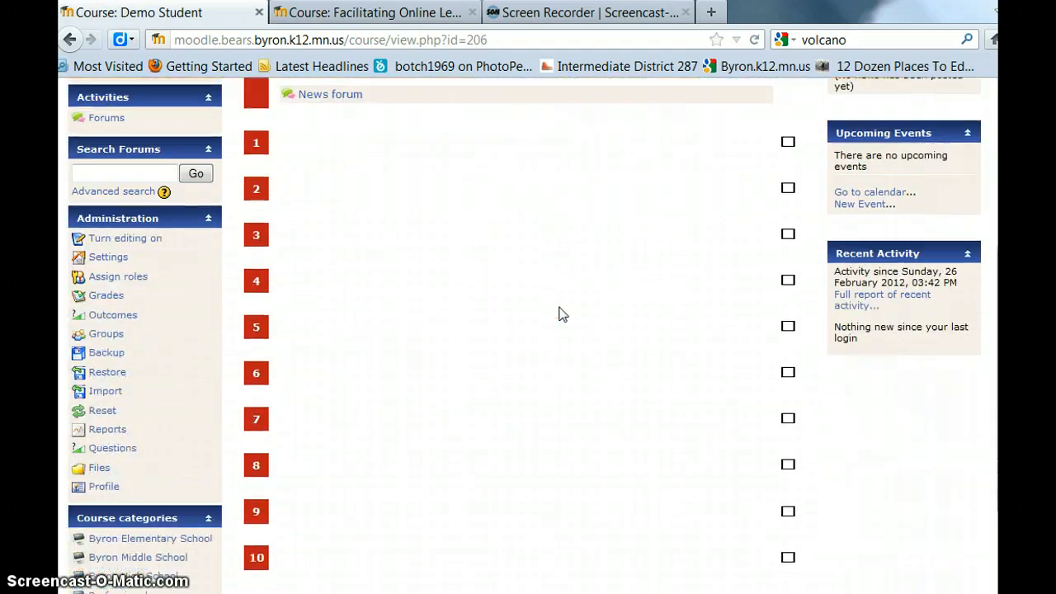
scroll(558, 314, "up", 4)
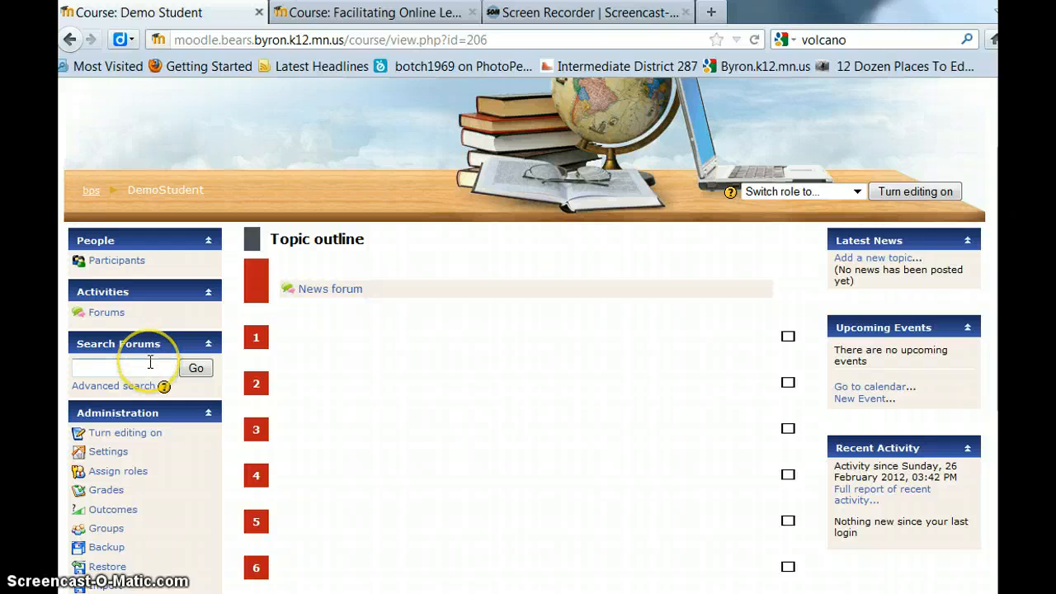
scroll(151, 347, "down", 2)
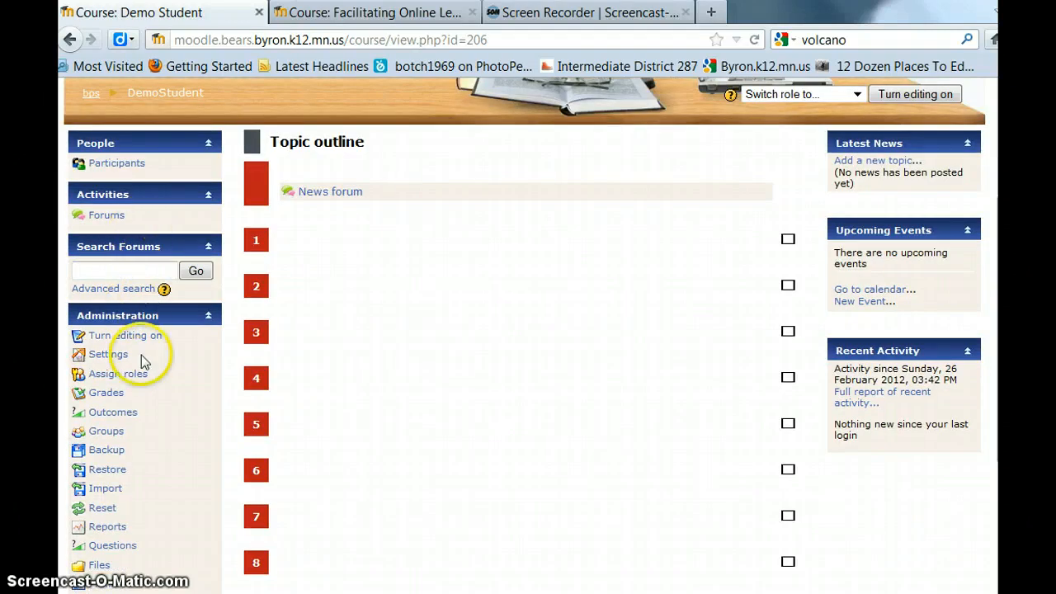
scroll(148, 367, "down", 4)
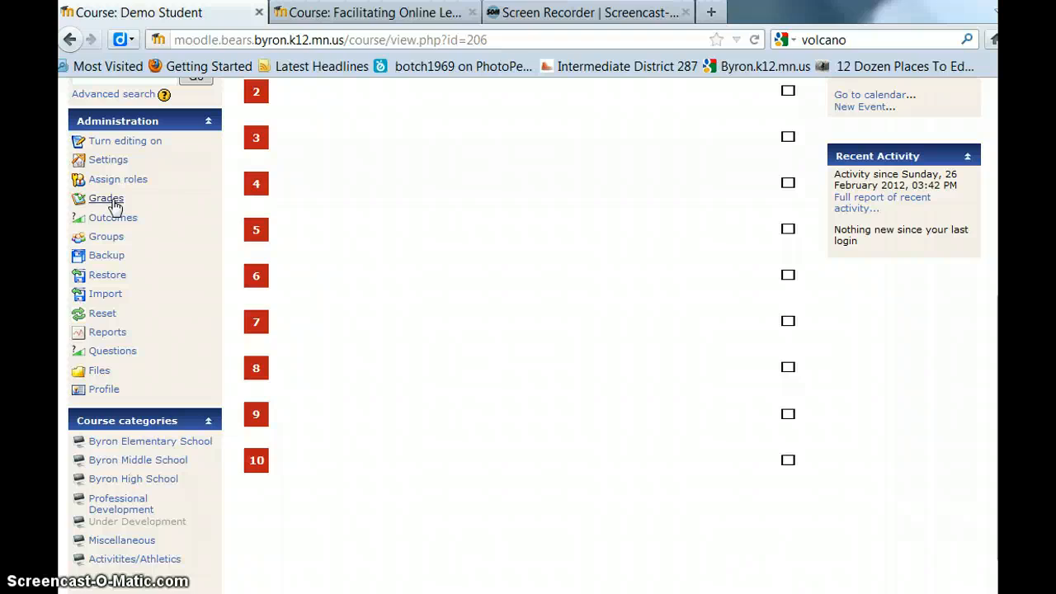
left_click(112, 203)
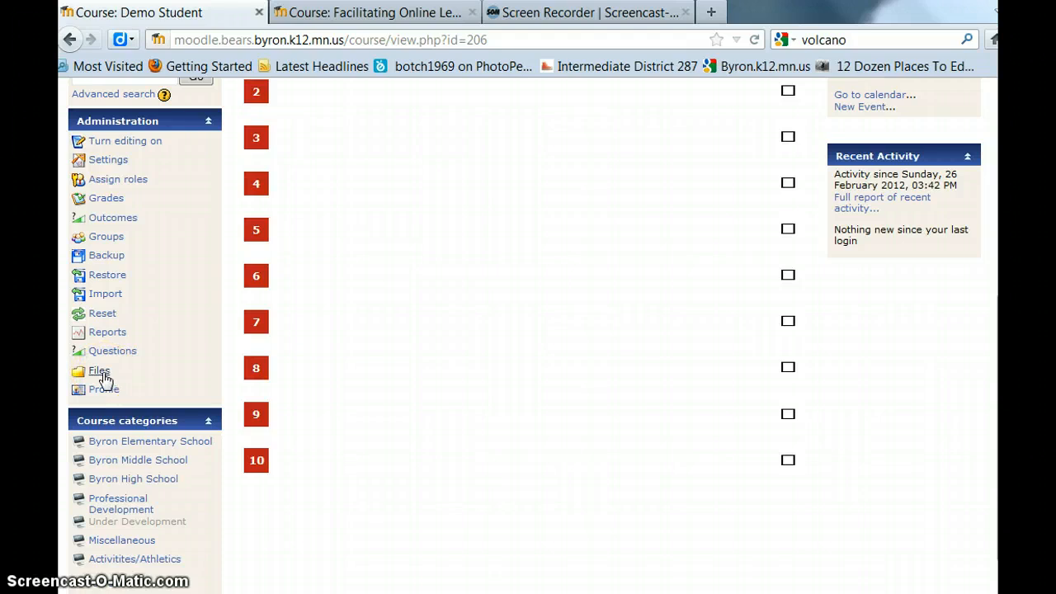
left_click(101, 373)
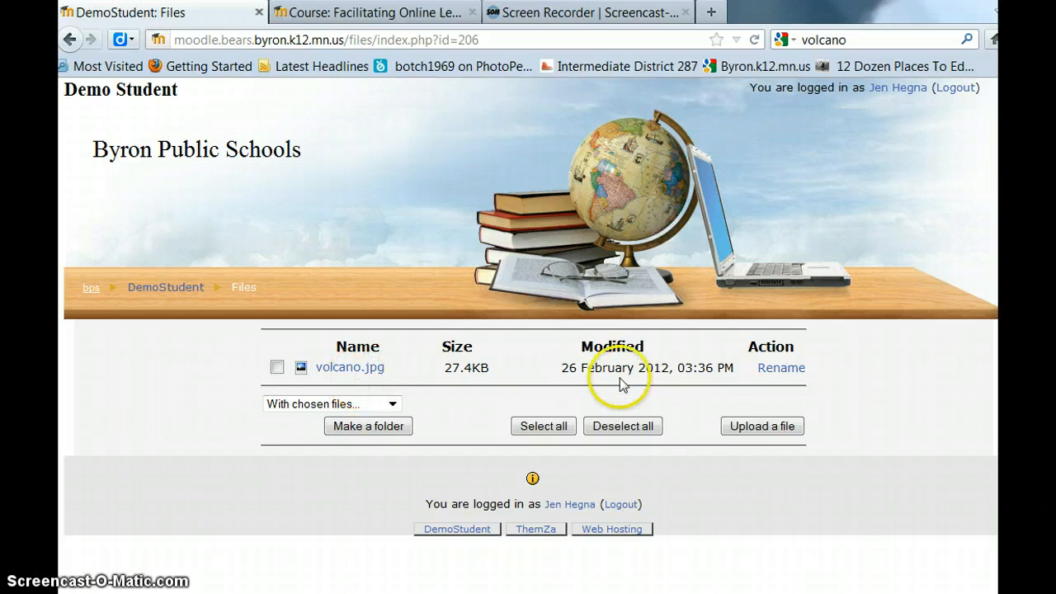
- Delete volcano.jpg from the course files
left_click(277, 367)
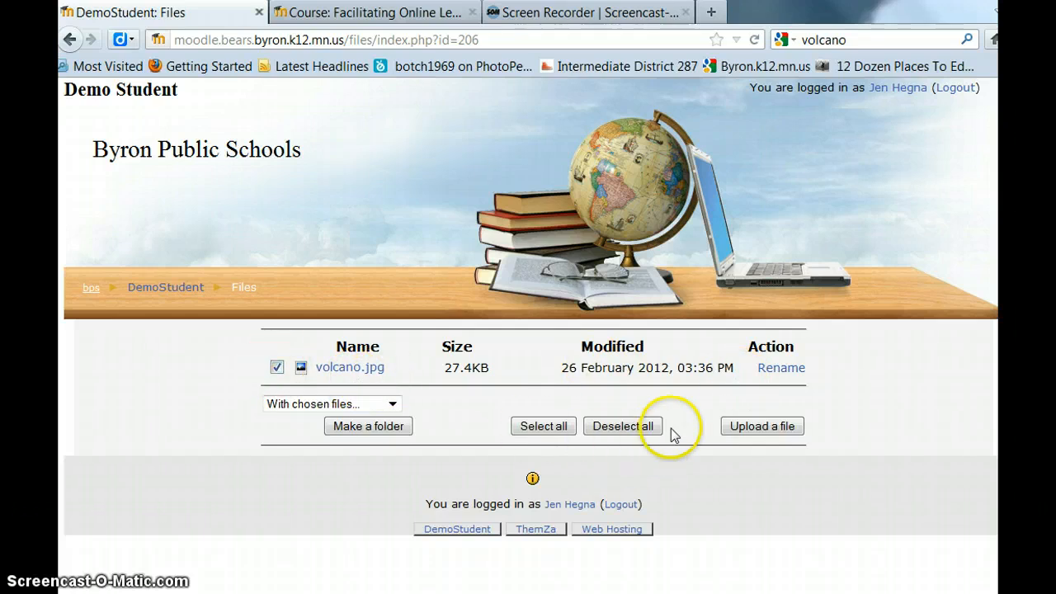
left_click(392, 404)
left_click(362, 447)
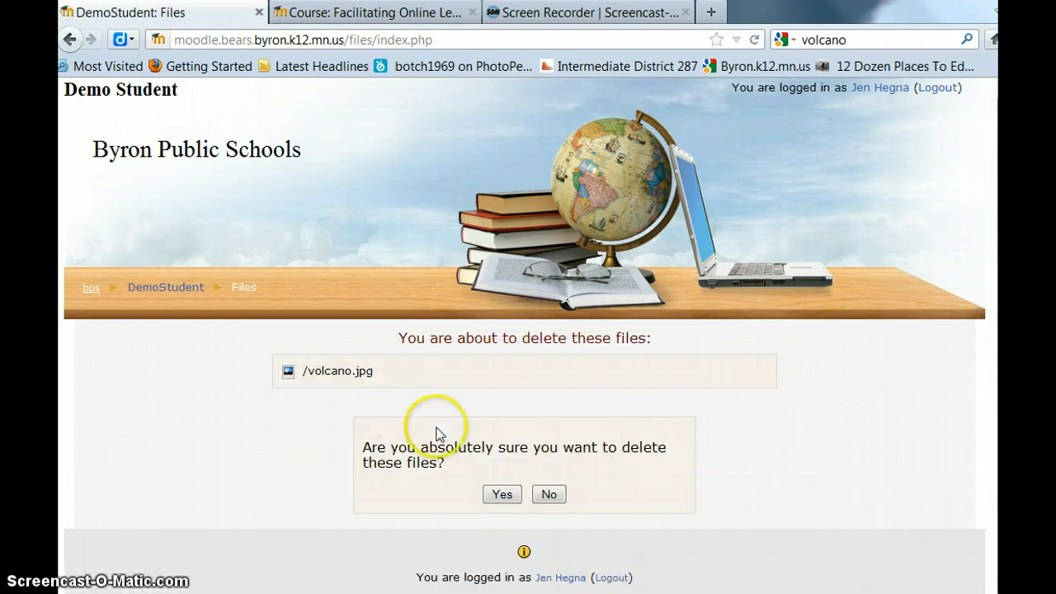
left_click(499, 493)
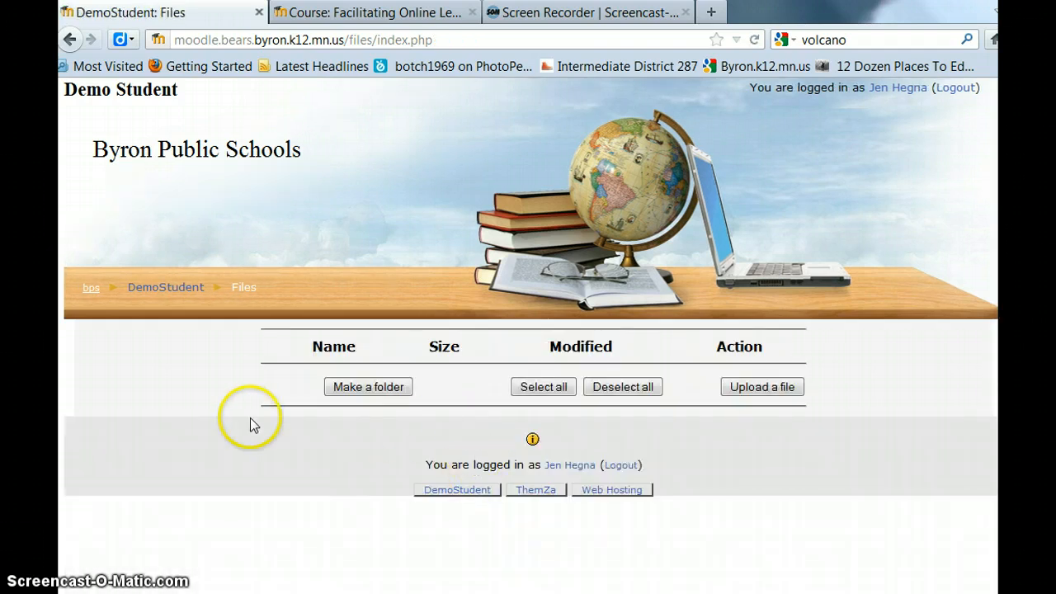
- Create a folder named "Unit 1" at the root of the course files
left_click(376, 388)
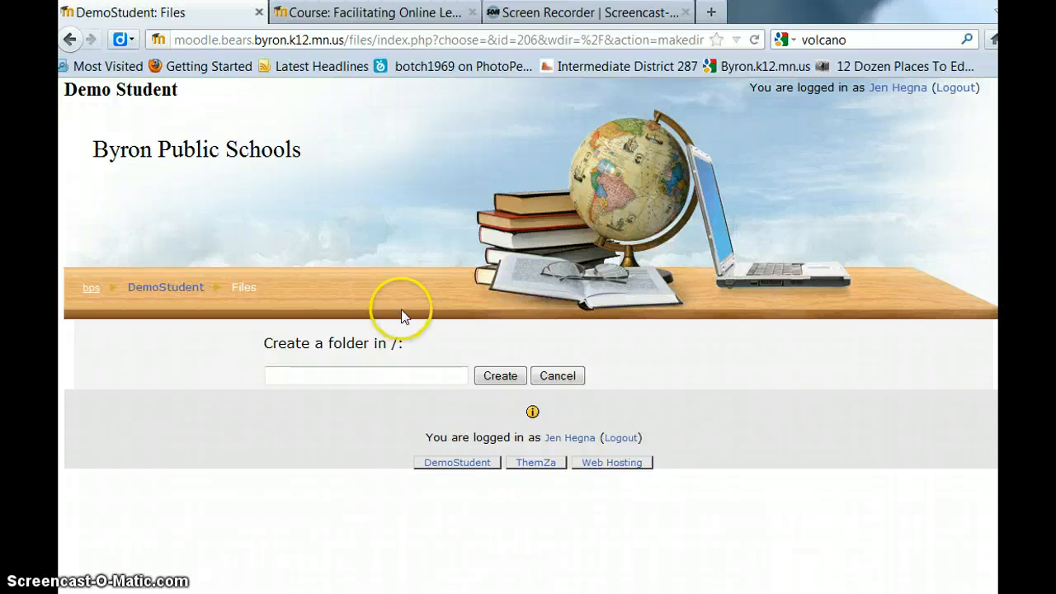
left_click(378, 376)
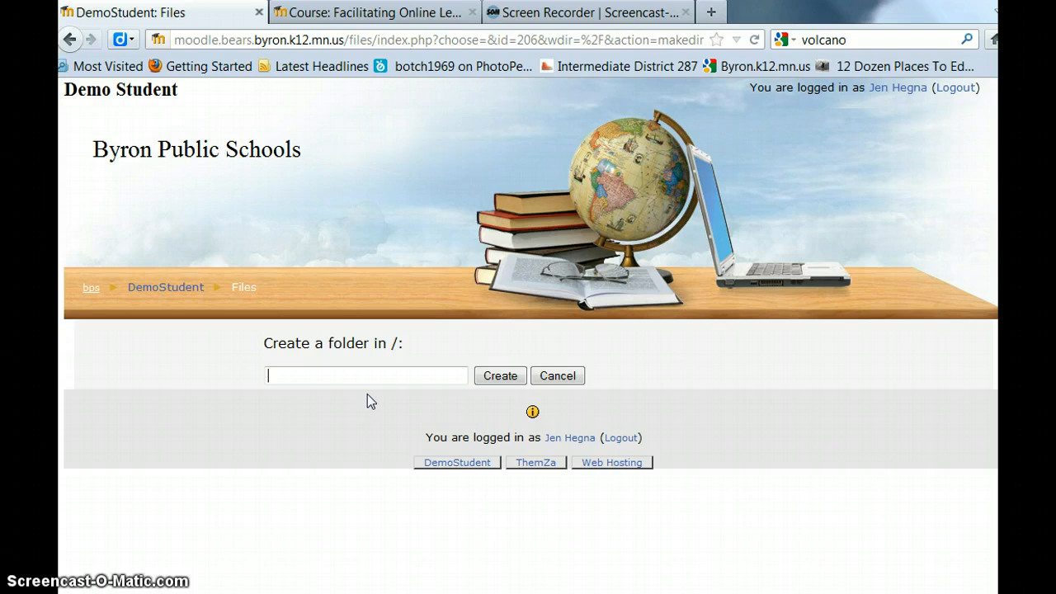
type("Units")
key("BackSpace")
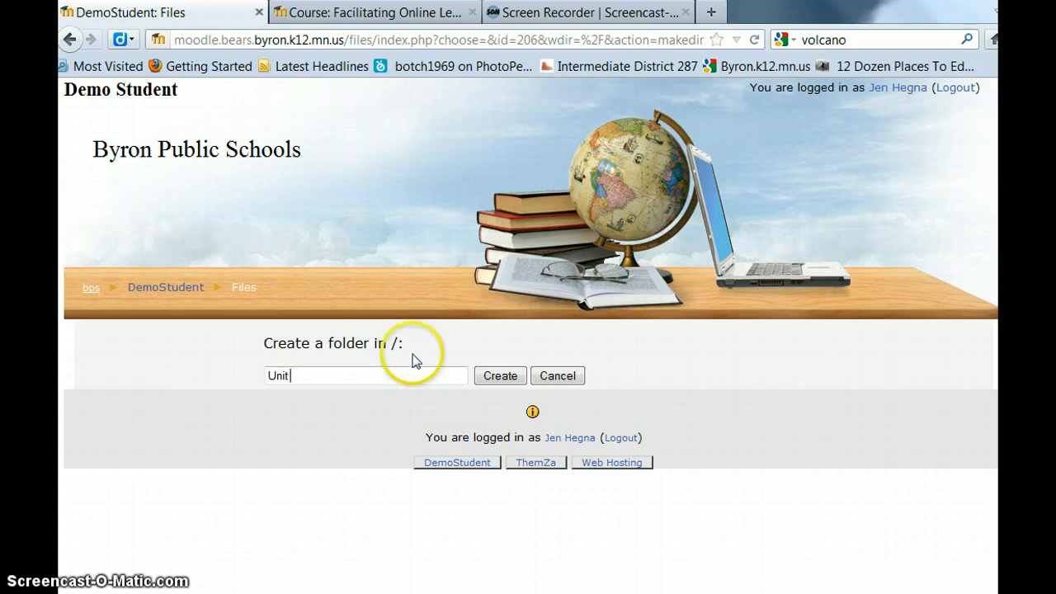
type("1")
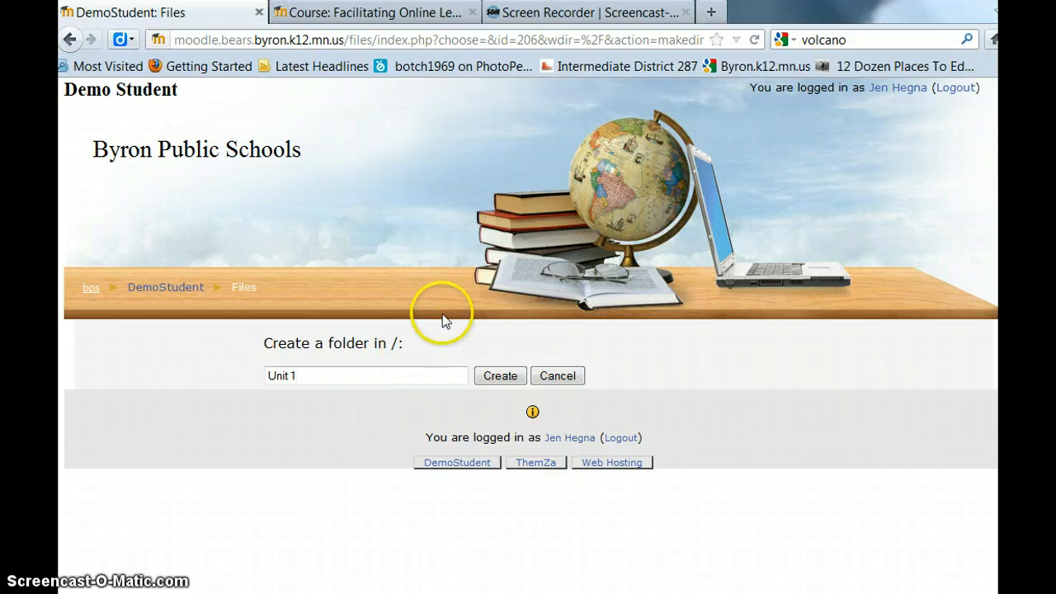
left_click(499, 378)
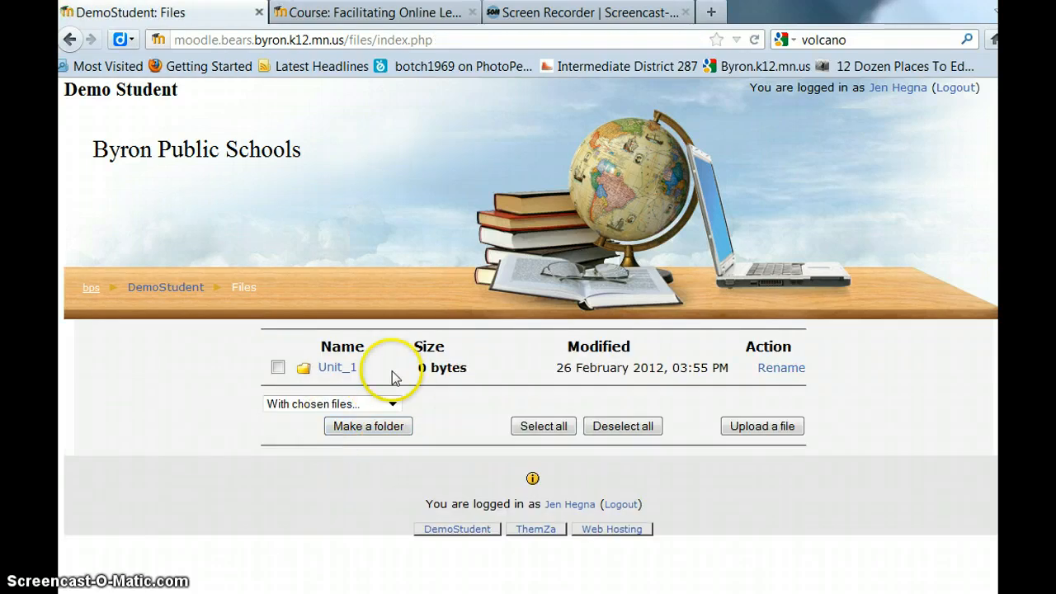
- Create a subfolder named "images" inside the Unit_1 folder
left_click(330, 369)
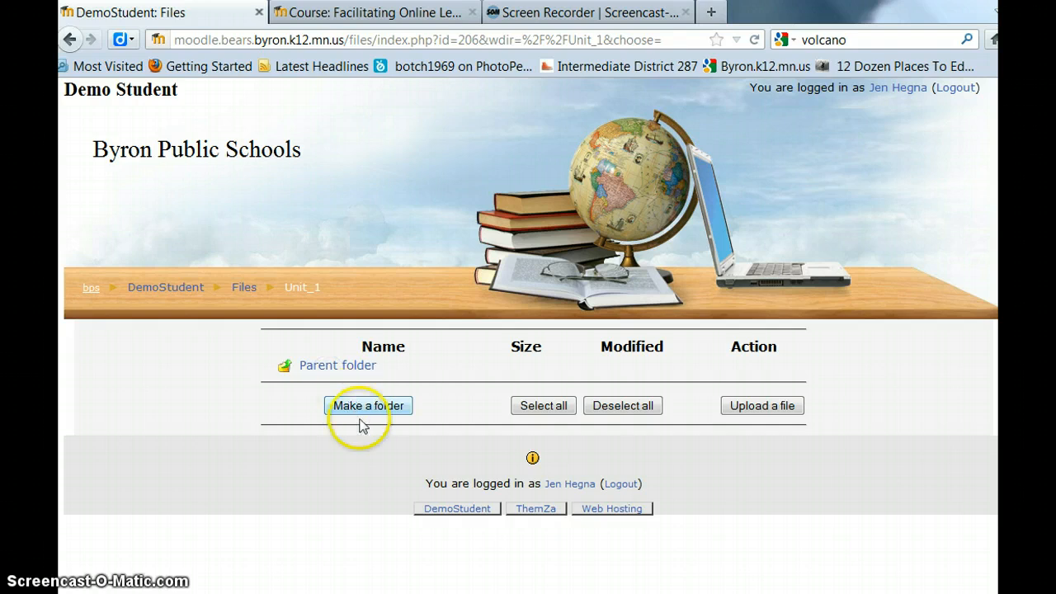
left_click(371, 410)
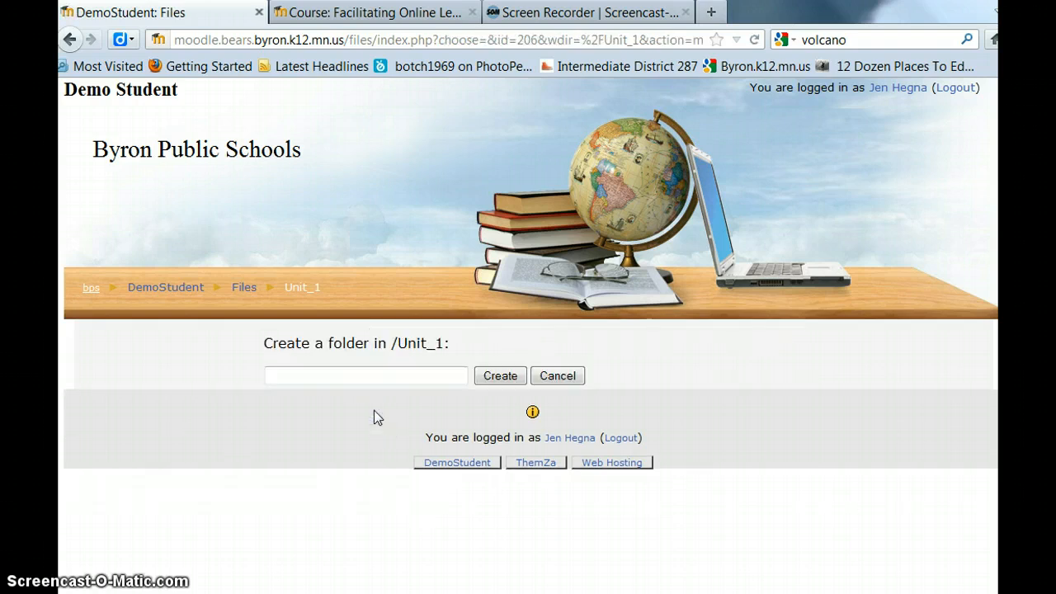
left_click(390, 376)
type("images")
left_click(480, 376)
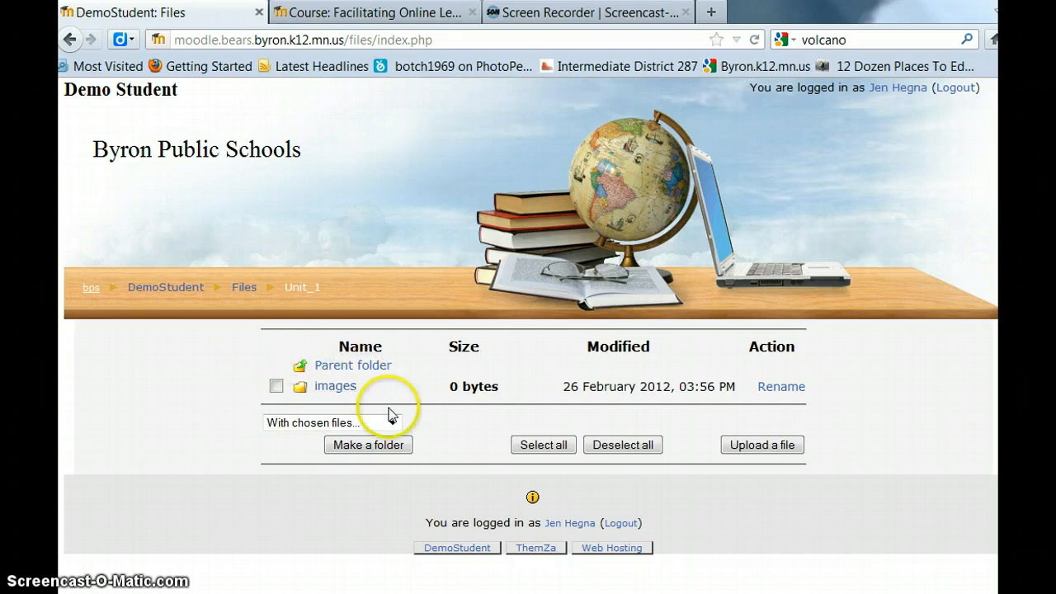
- Return to the parent folder and create a folder named "Unit 2" at the root of the course files
left_click(364, 368)
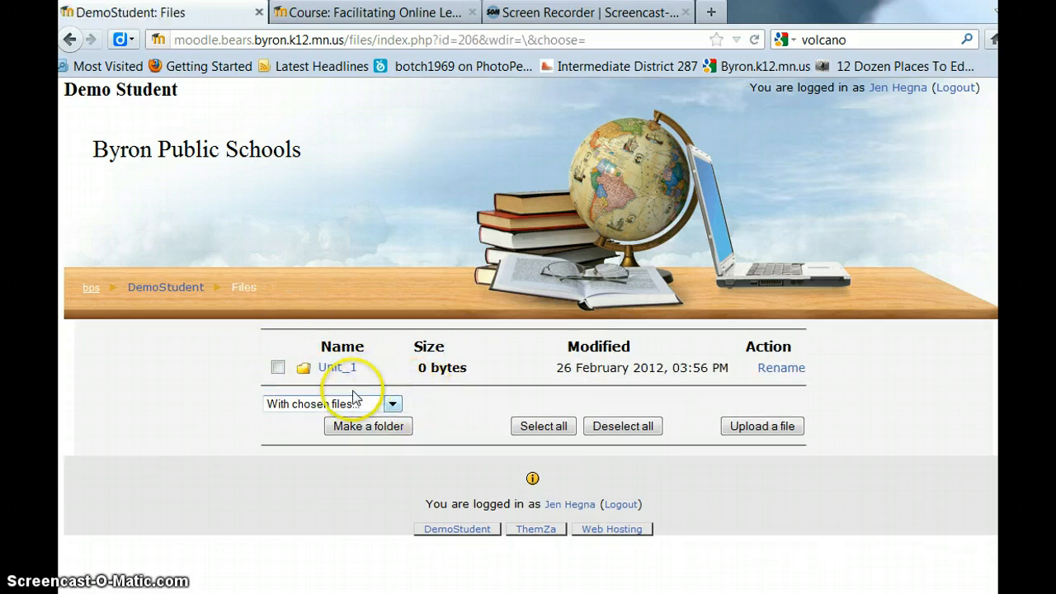
left_click(365, 427)
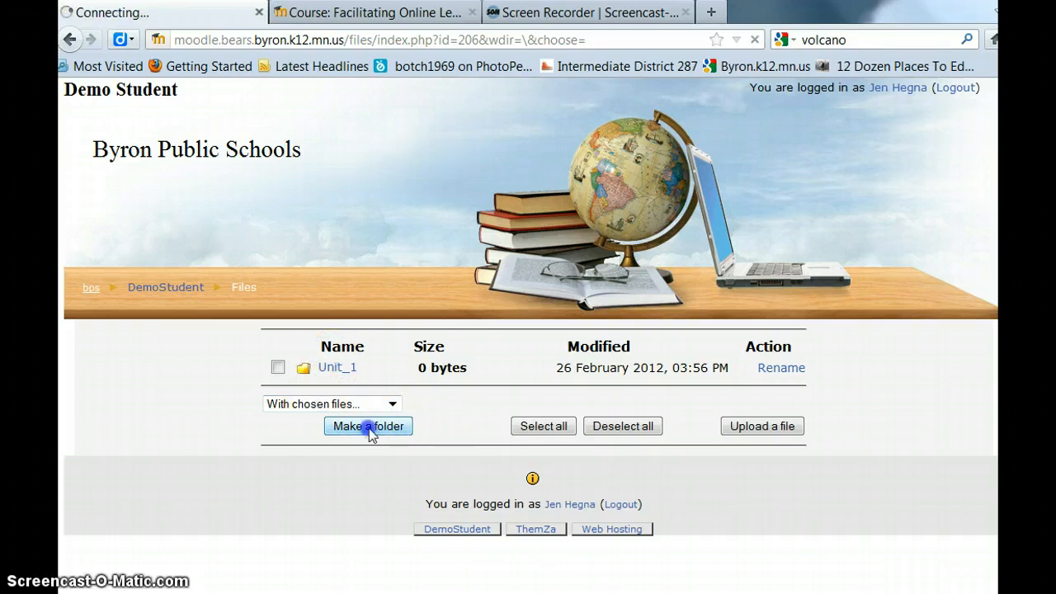
left_click(333, 378)
type("Unit2")
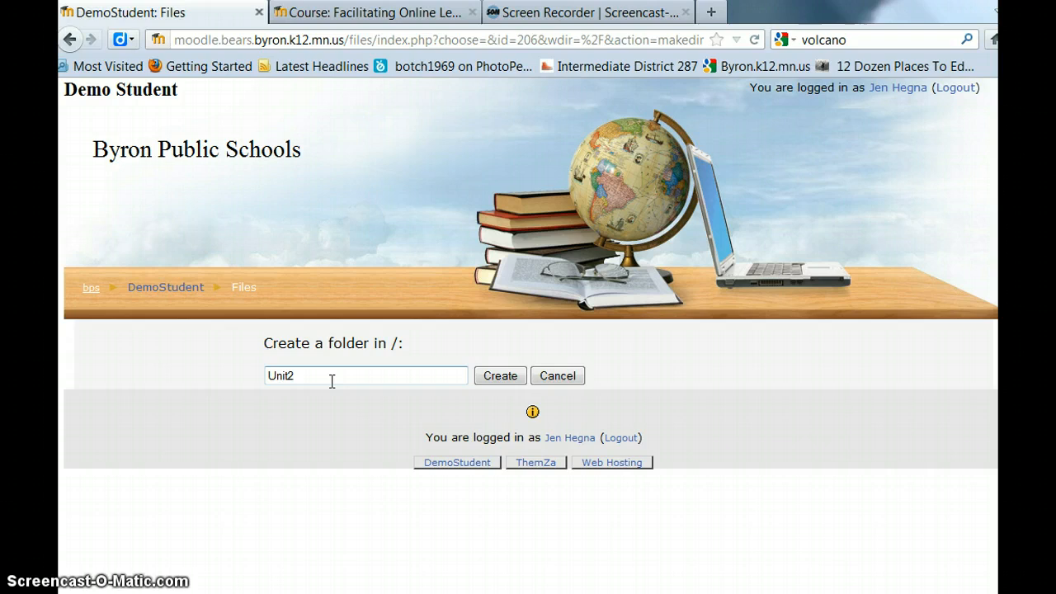
key("BackSpace")
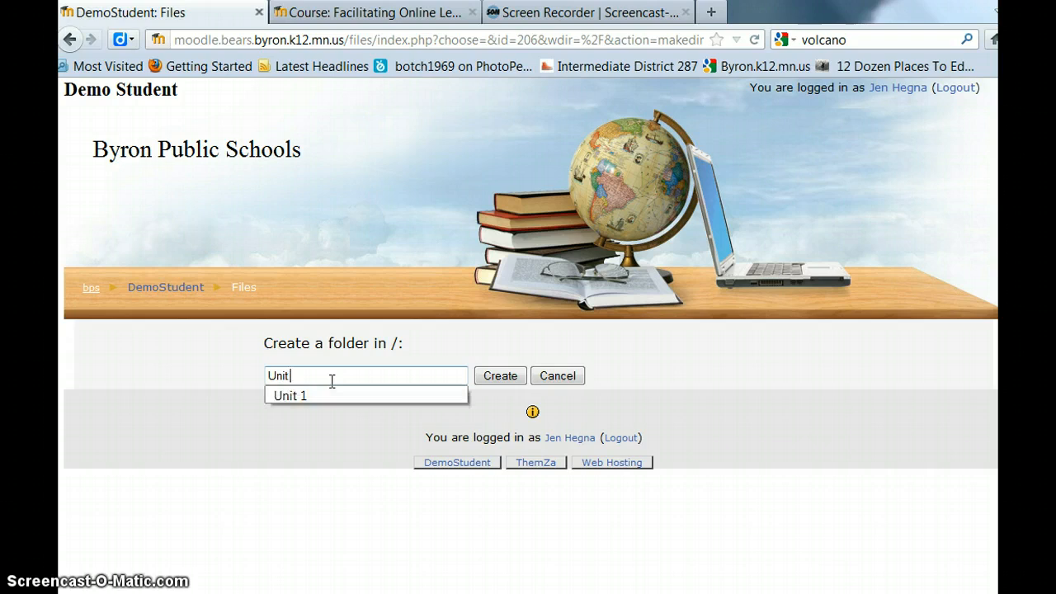
type("2")
left_click(499, 375)
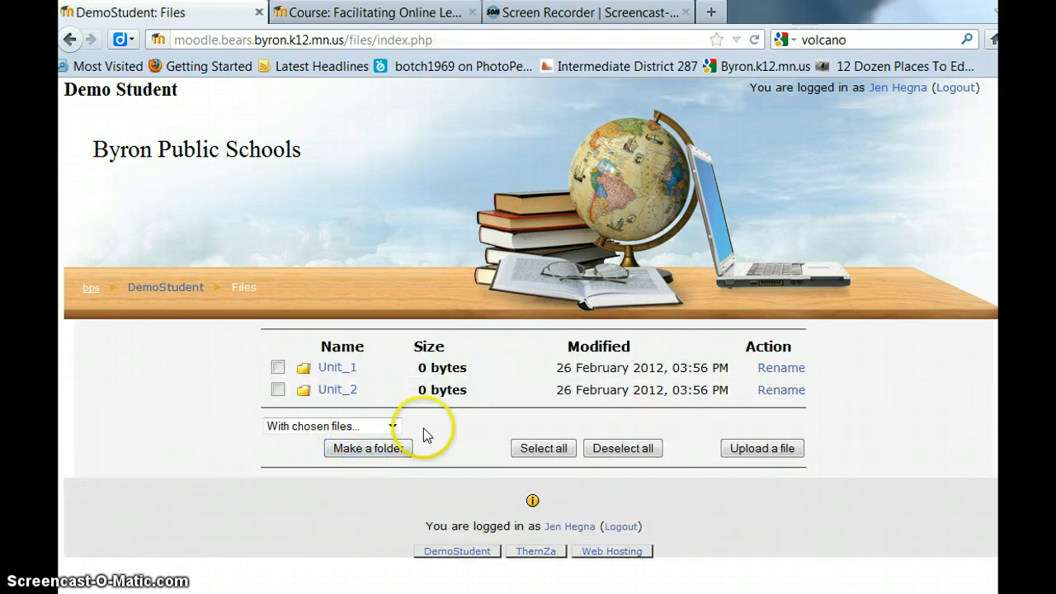
- Create a folder named "Images" alongside the two unit folders in the course files
left_click(368, 449)
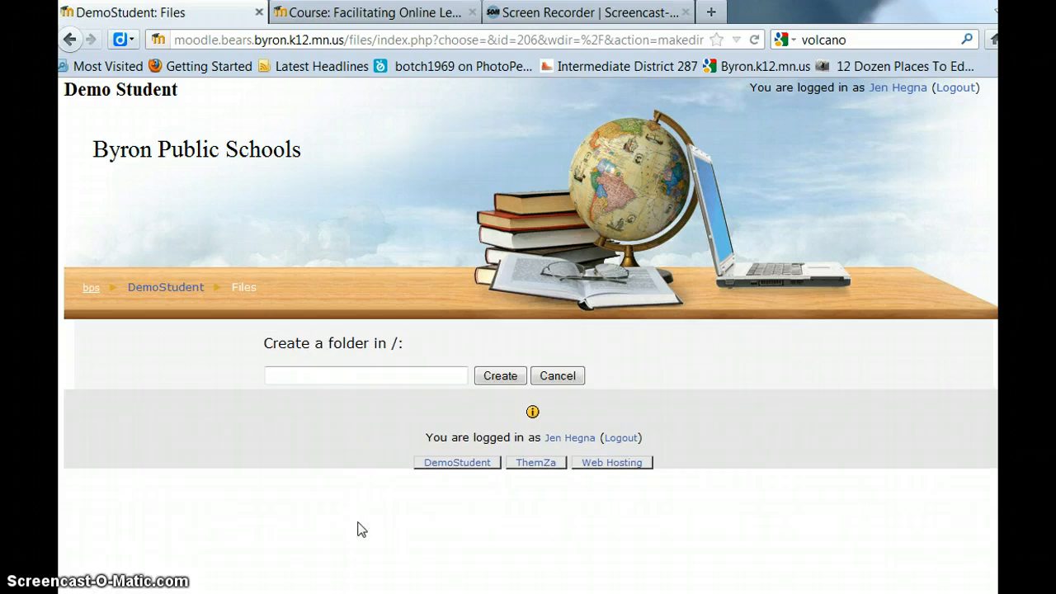
left_click(395, 376)
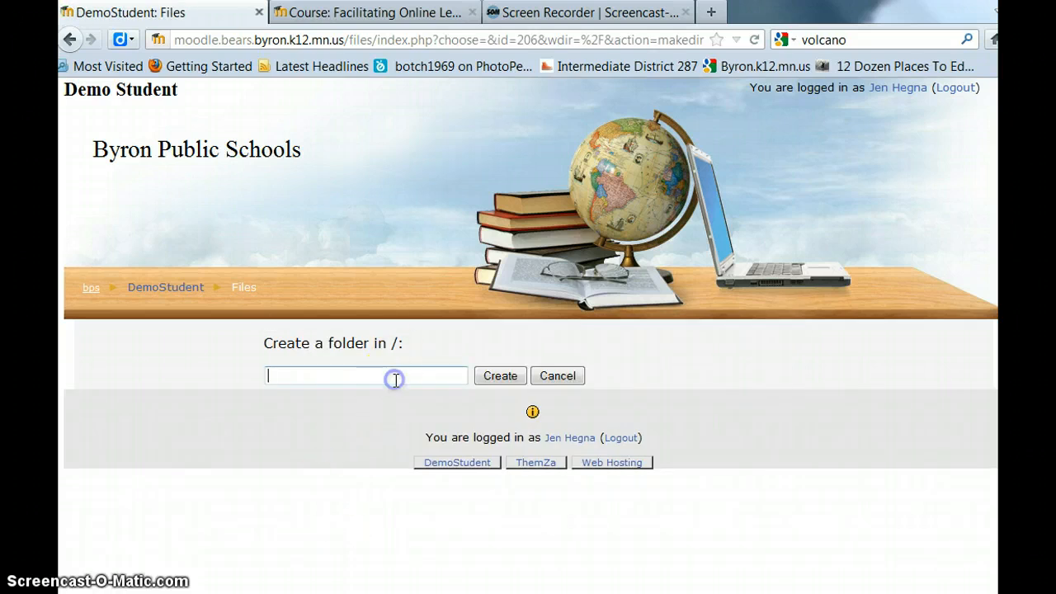
type("Image")
type("s")
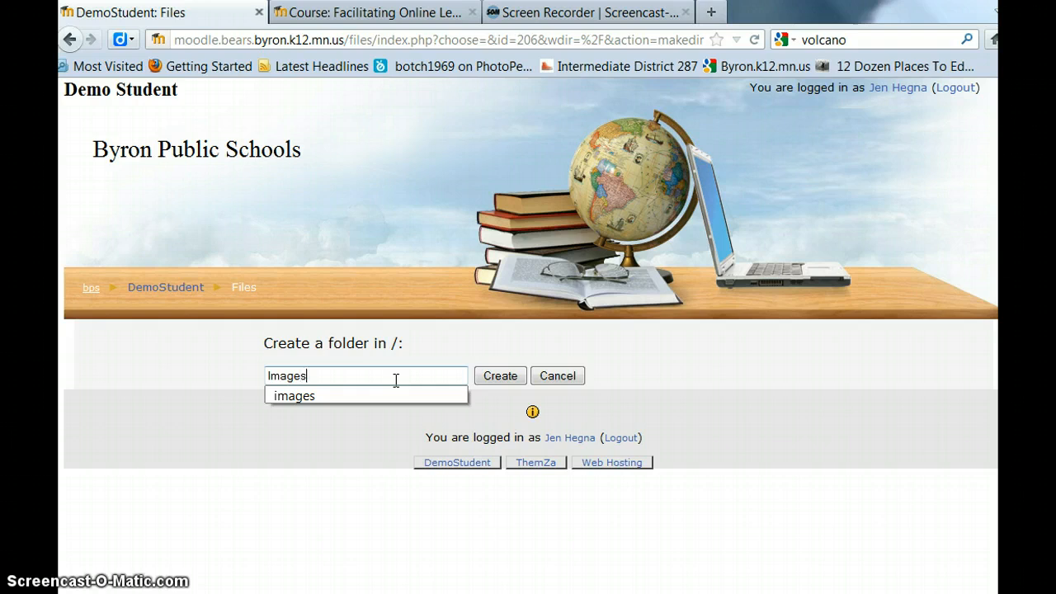
left_click(496, 377)
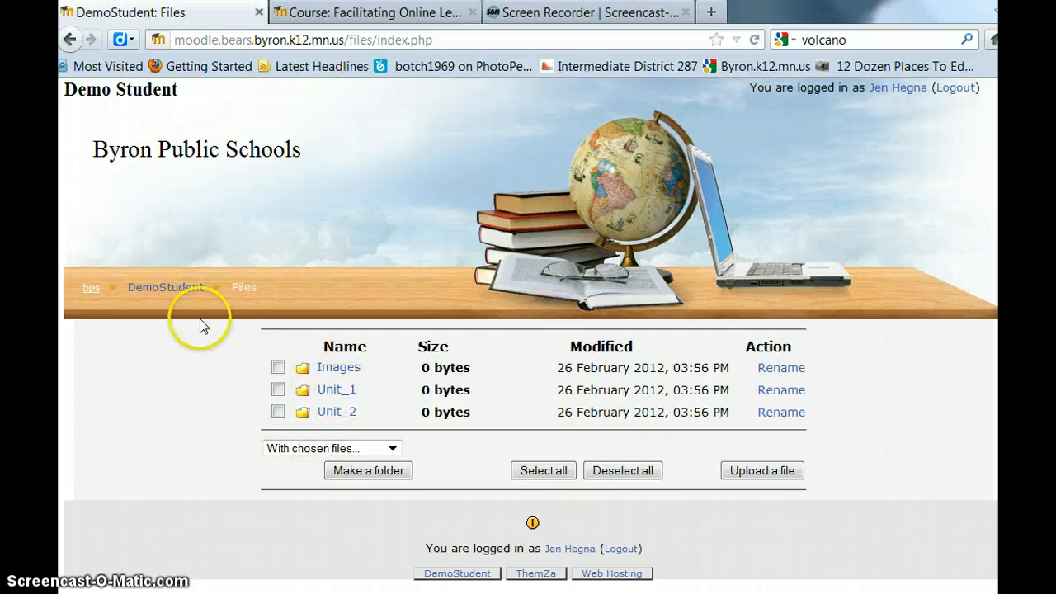
- Return to the DemoStudent course page and turn on editing for the course
left_click(179, 293)
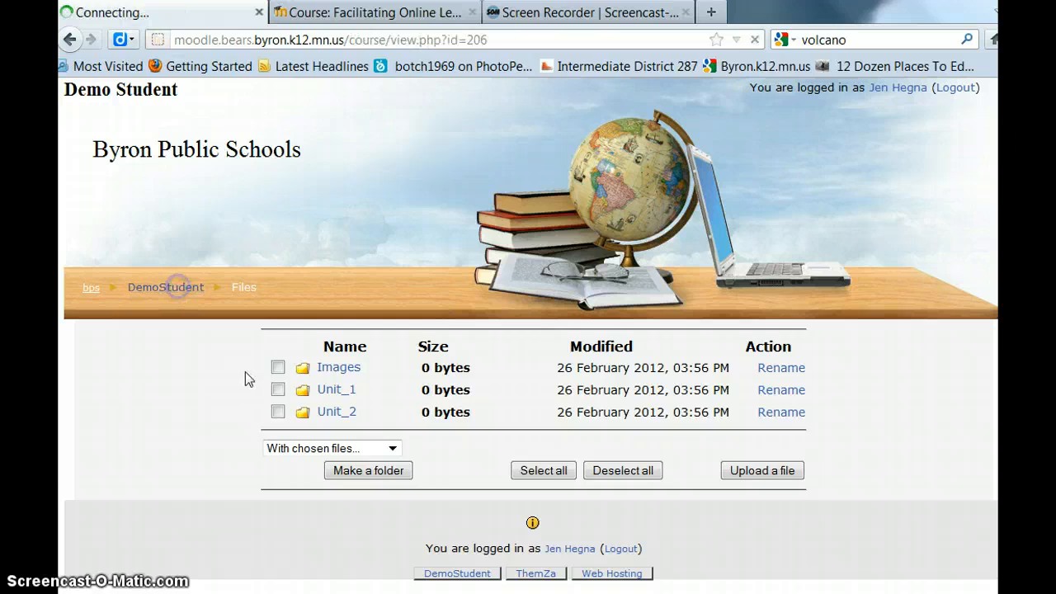
scroll(600, 489, "down", 2)
scroll(600, 489, "down", 2)
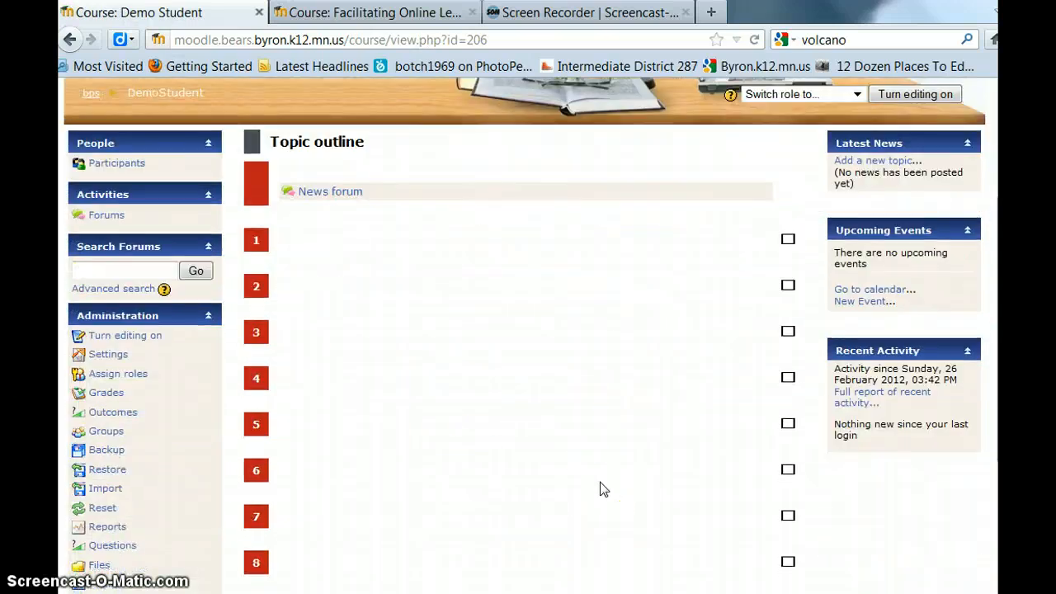
scroll(599, 489, "down", 4)
scroll(600, 489, "up", 5)
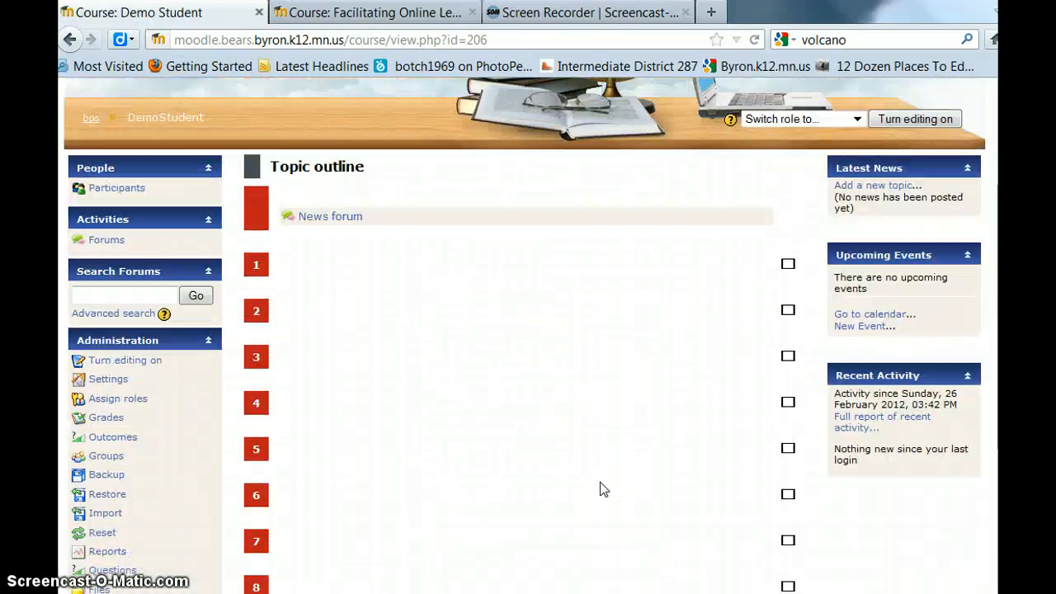
scroll(600, 489, "up", 3)
scroll(600, 489, "down", 2)
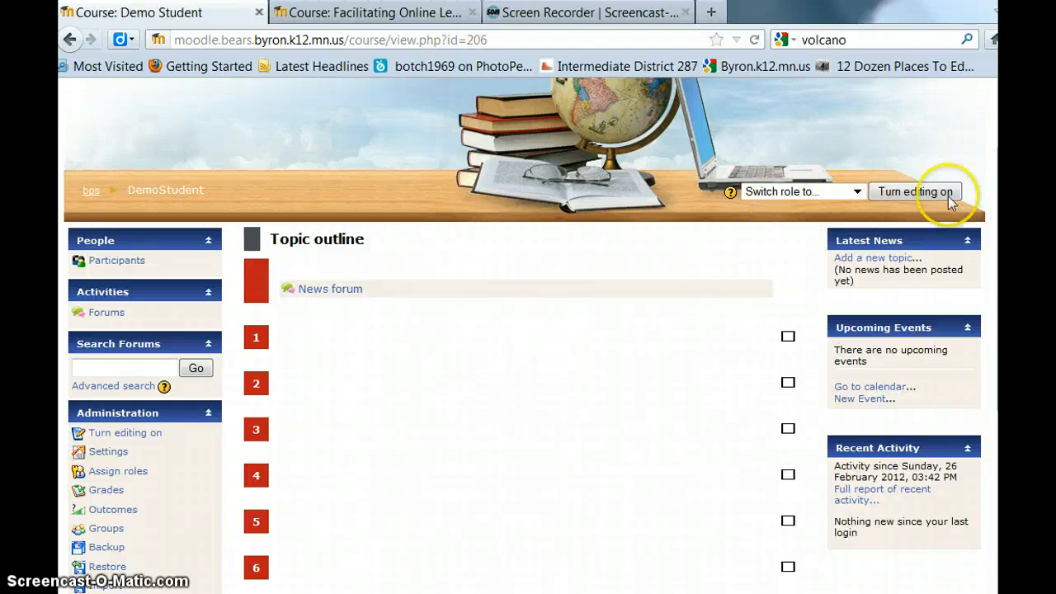
left_click(915, 191)
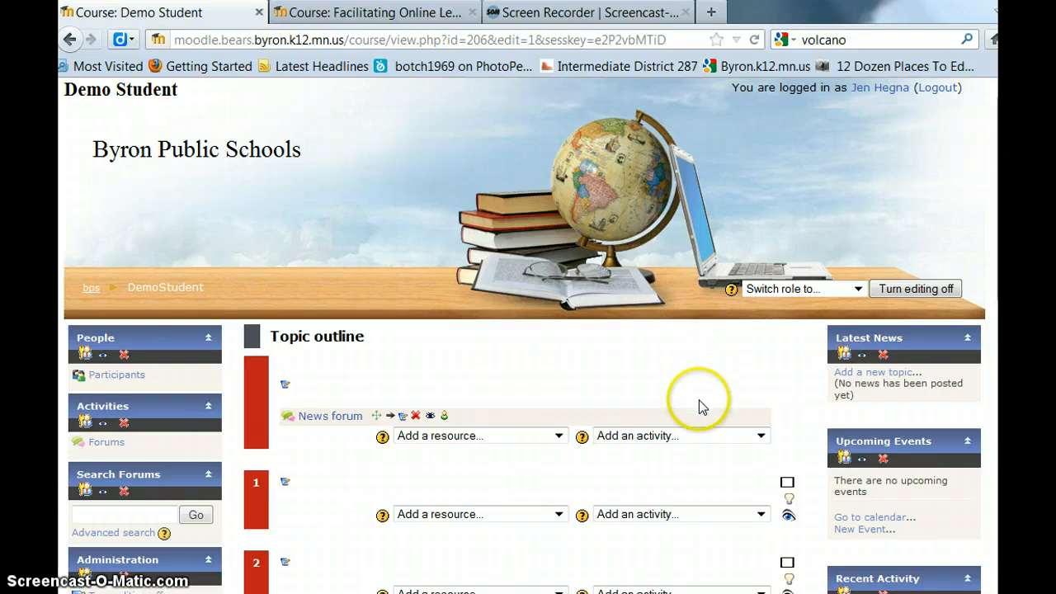
- Review the resource types and activity types that can be added to the topmost section of the topic outline
left_click(462, 435)
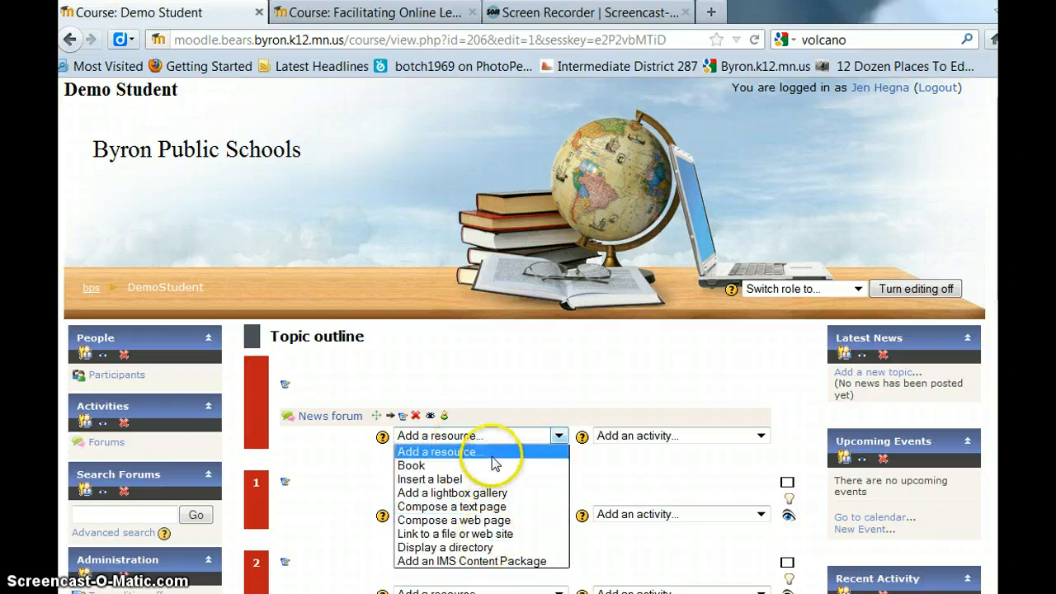
left_click(640, 441)
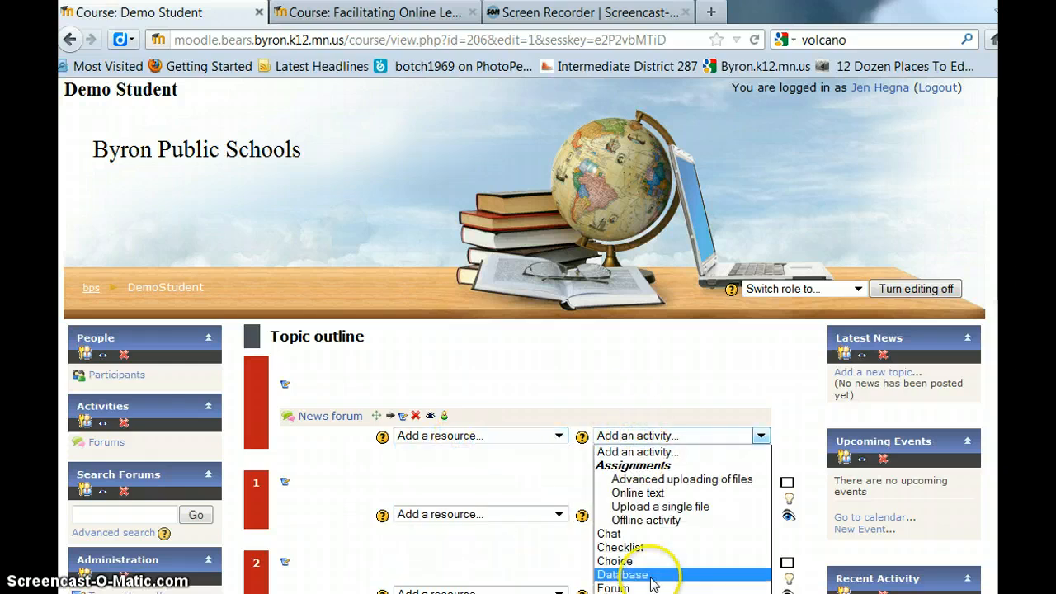
left_click(534, 460)
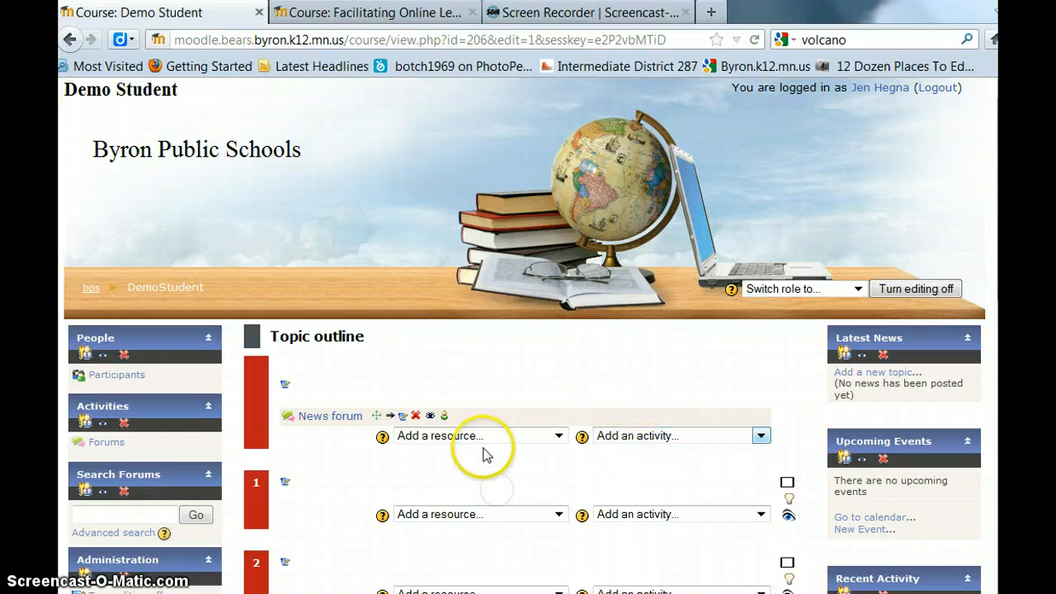
left_click(485, 439)
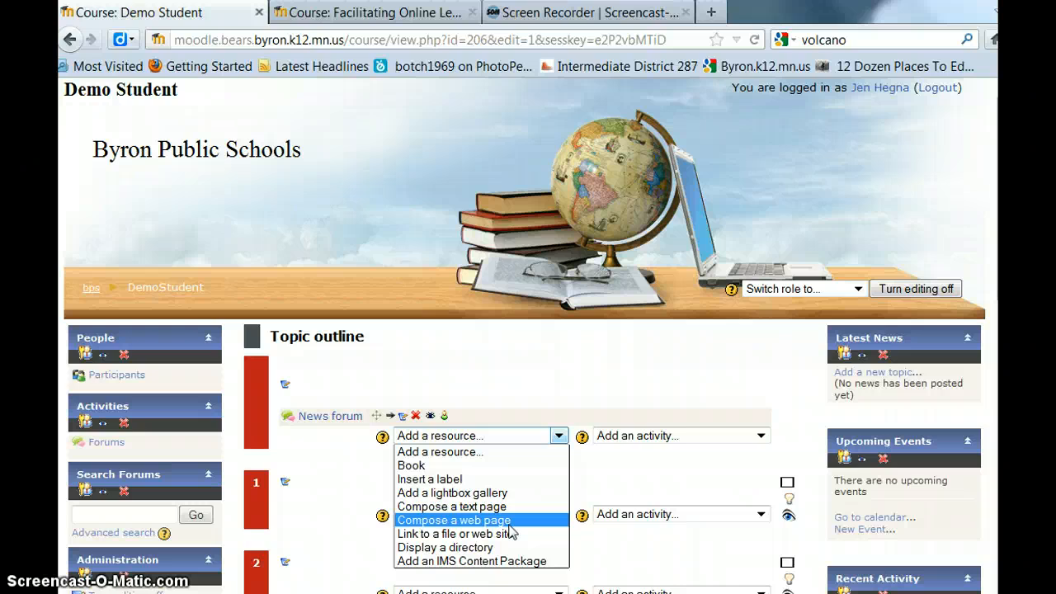
left_click(677, 437)
left_click(679, 437)
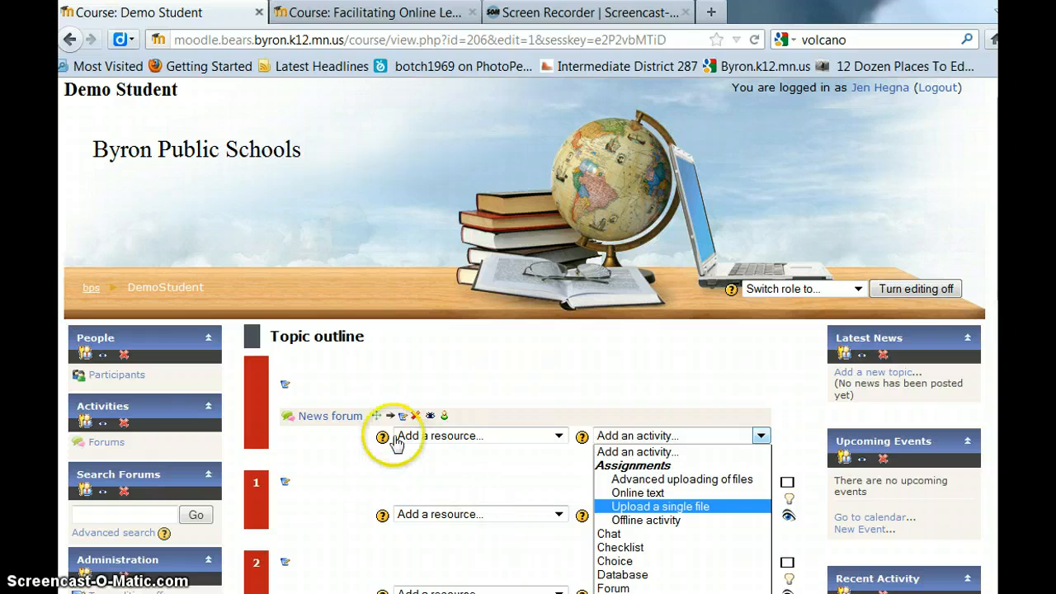
left_click(417, 359)
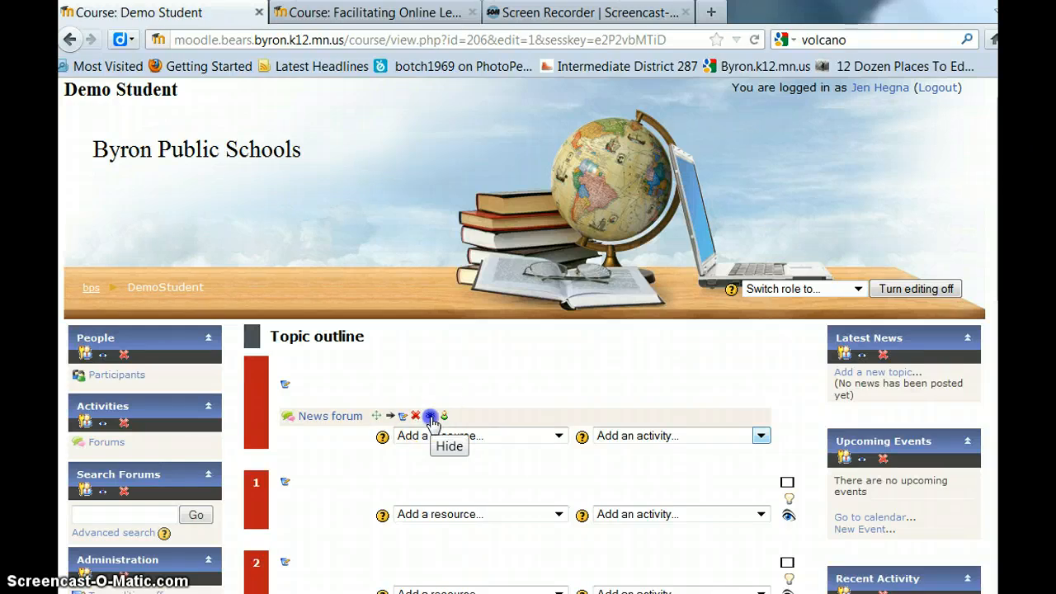
- Hide the News forum and switch to the Student role to preview the course page
left_click(431, 417)
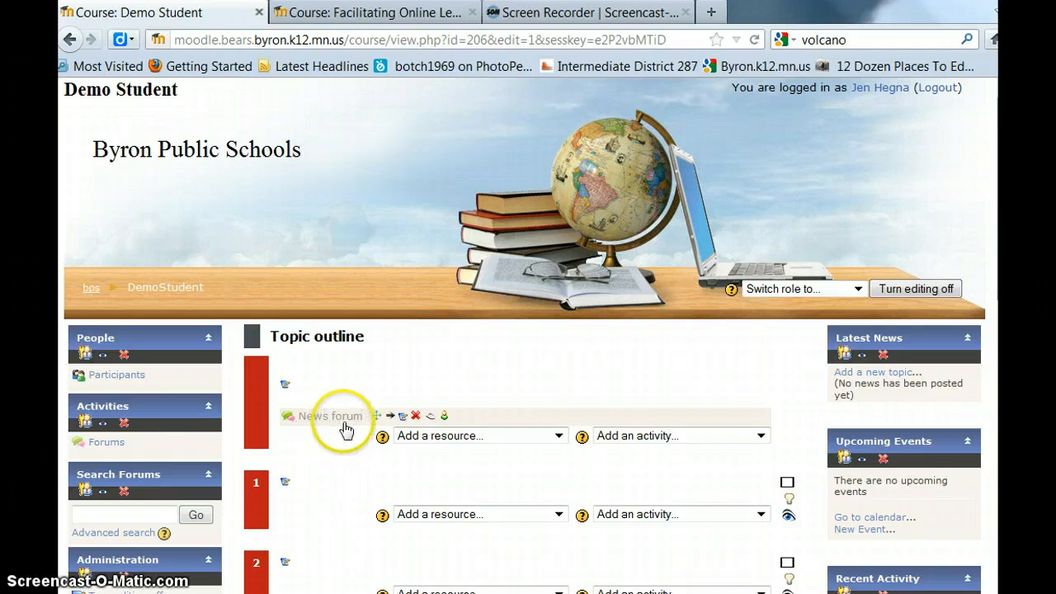
left_click(759, 289)
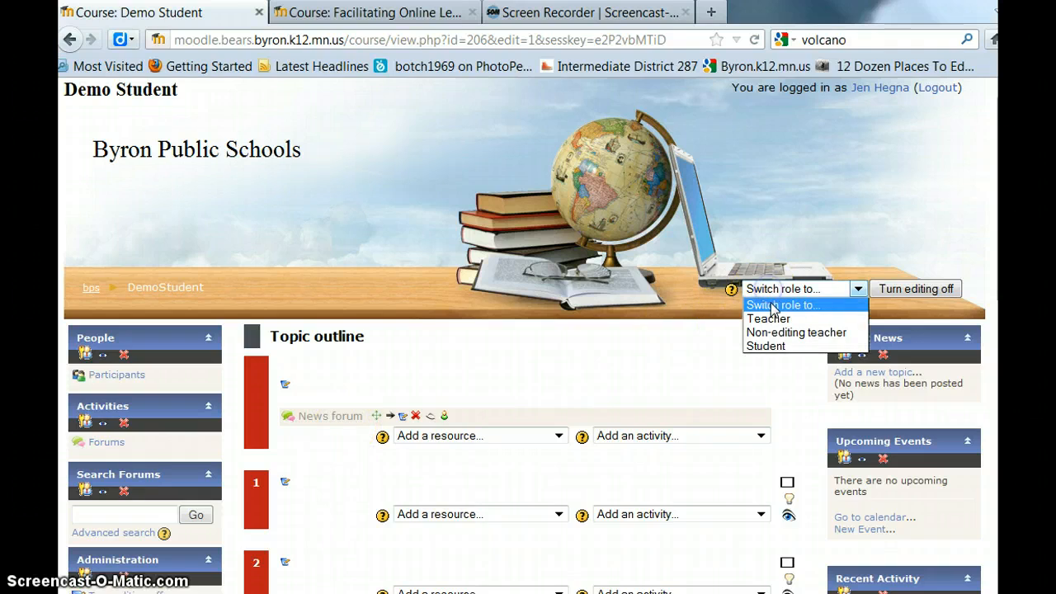
left_click(766, 346)
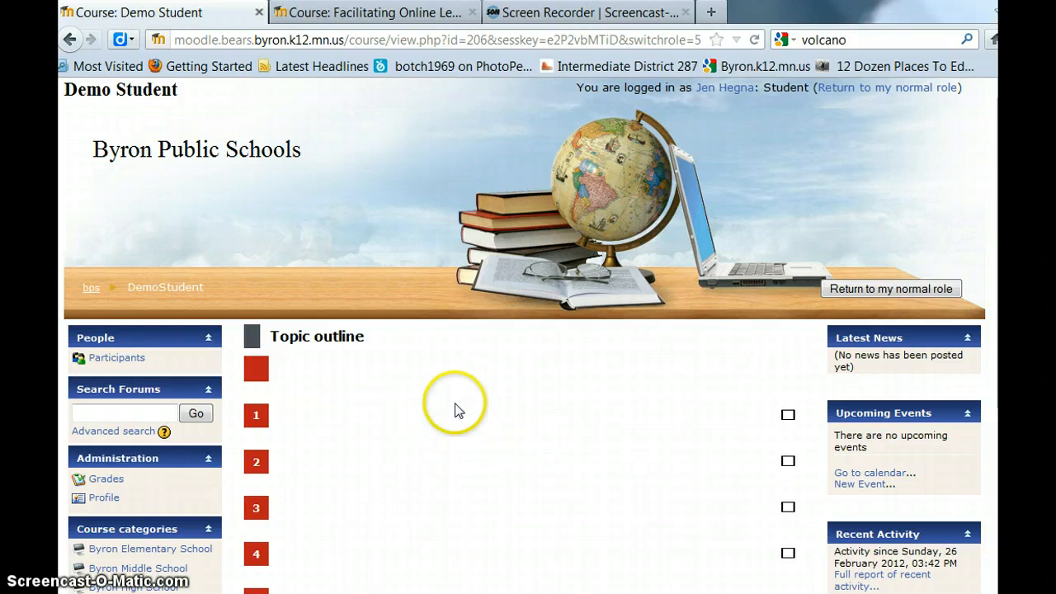
- Return to the normal role with editing turned on and make the News forum visible again
left_click(849, 288)
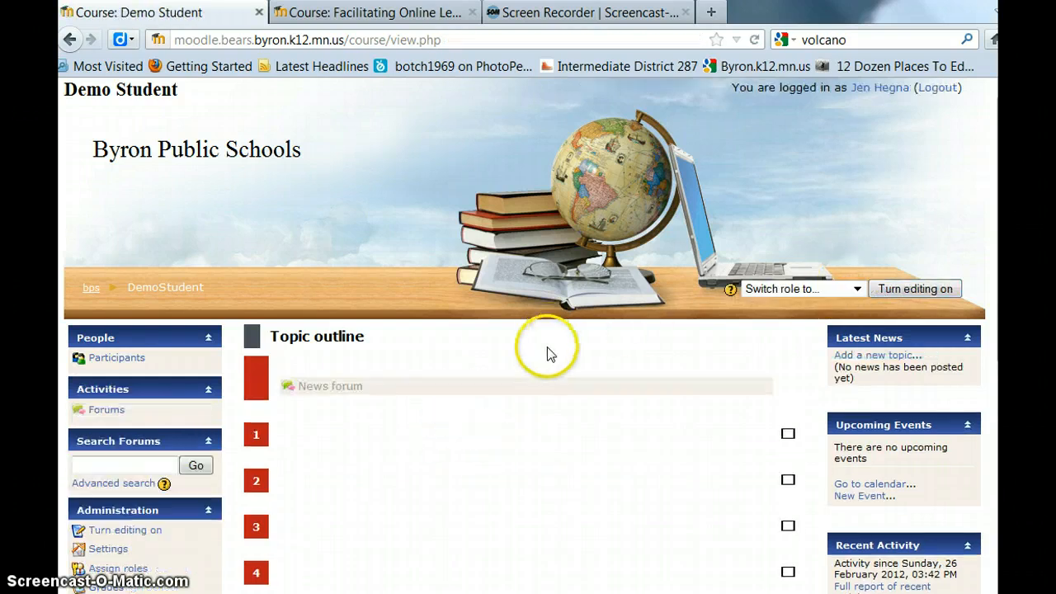
left_click(891, 293)
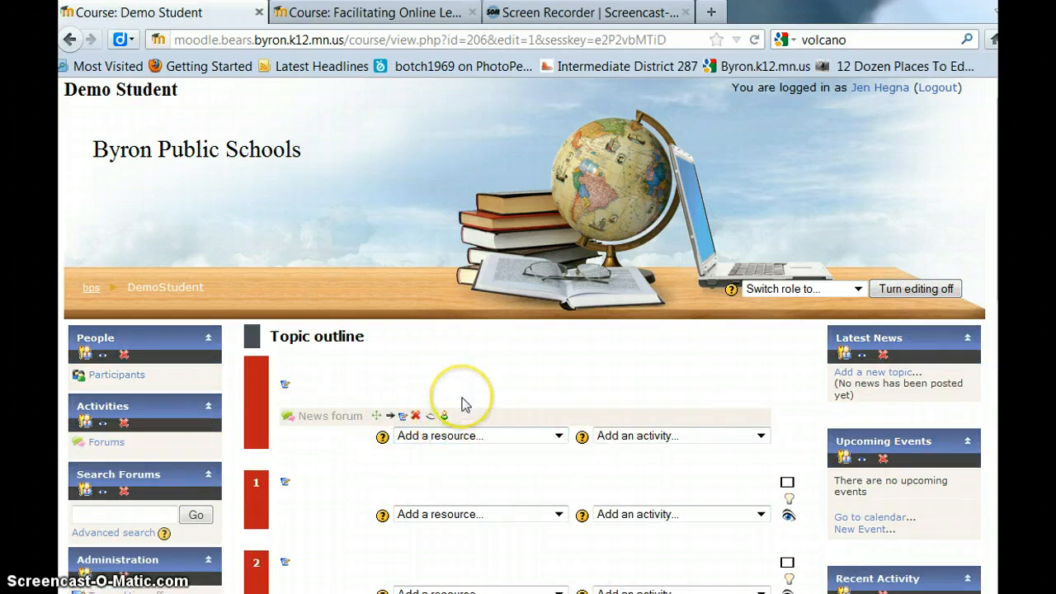
left_click(430, 415)
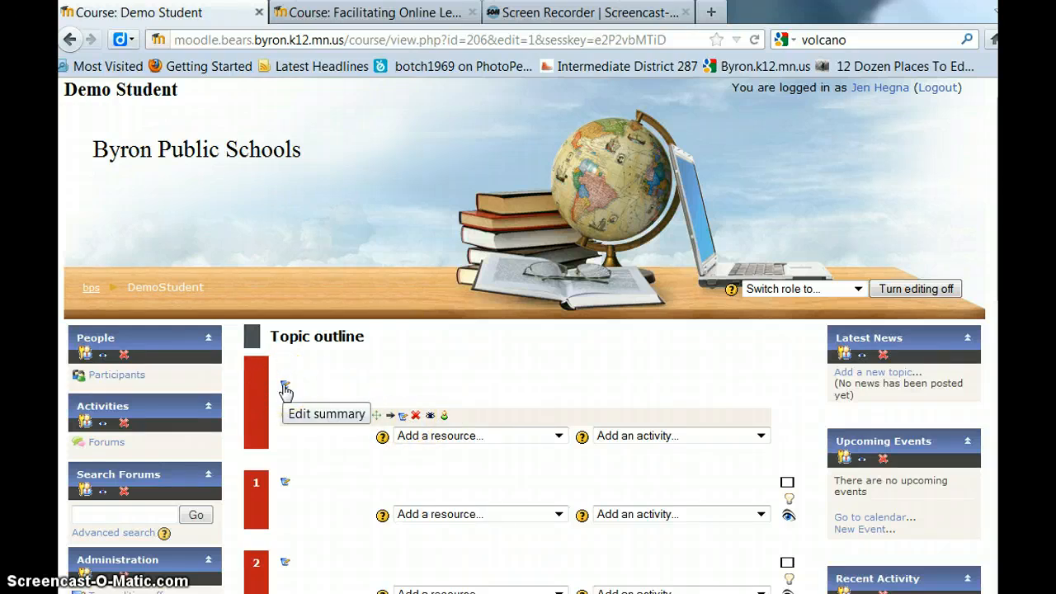
- Open the topmost section's summary and enter a bold 14 pt title made of the teacher's name followed by "6th Grade Science"
scroll(289, 384, "down", 4)
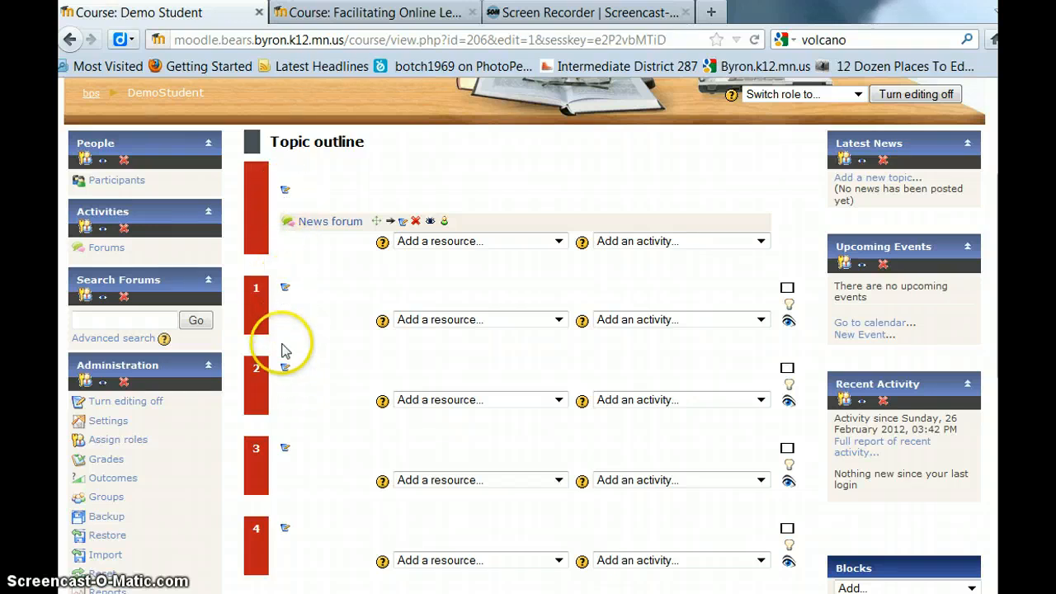
left_click(286, 194)
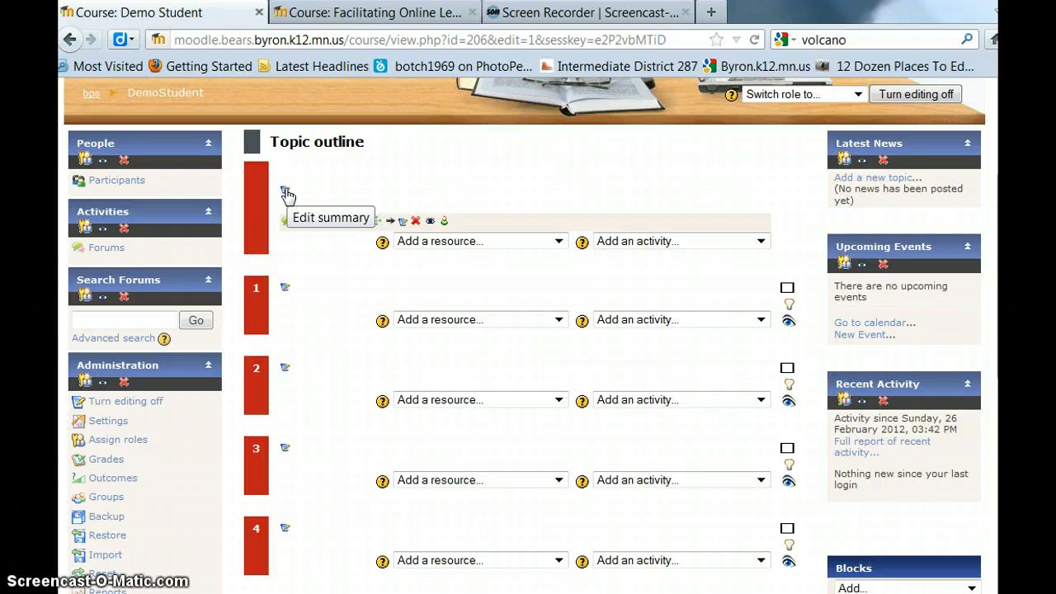
left_click(286, 195)
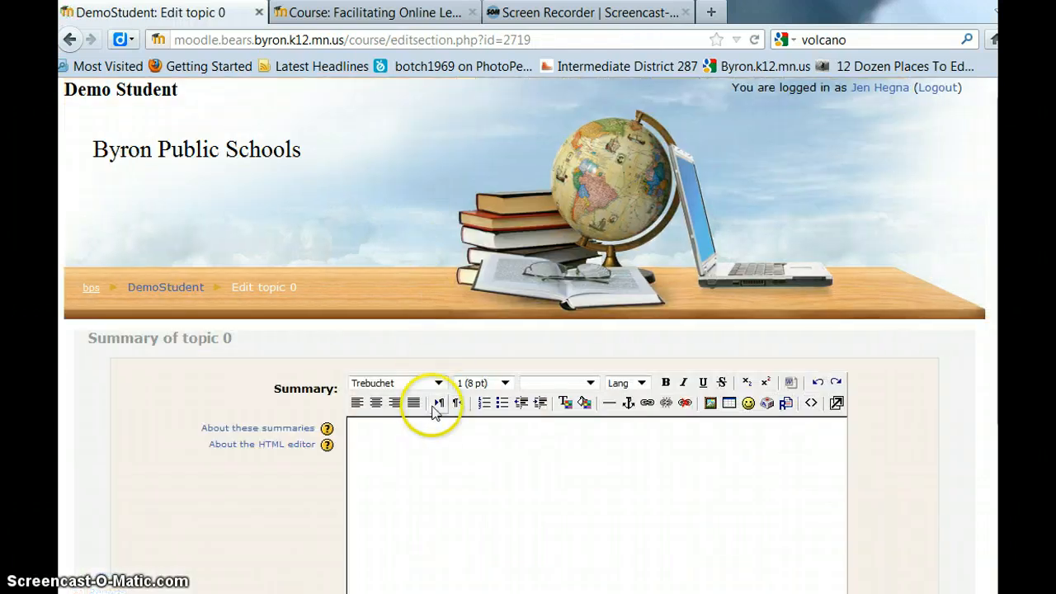
left_click(428, 437)
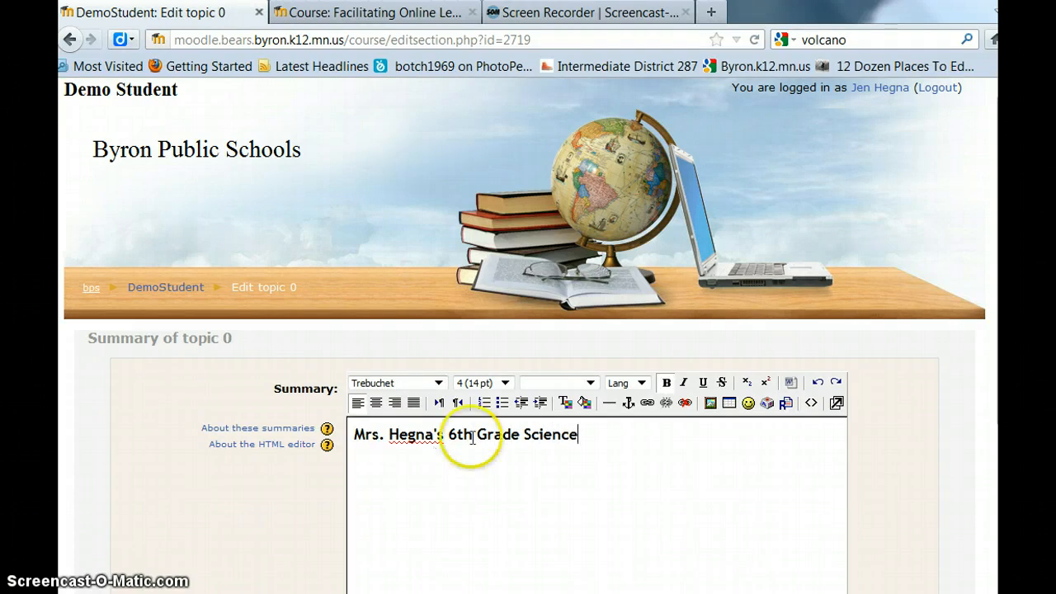
- Set the summary title to 18 pt with underlining and save the section summary
left_click_drag(579, 434, 351, 429)
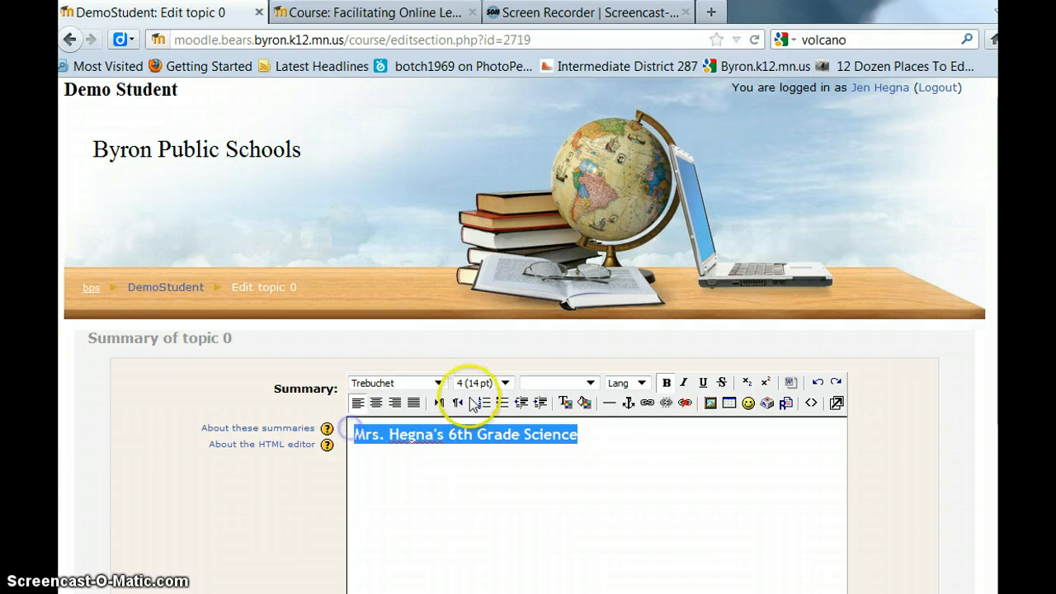
left_click(499, 382)
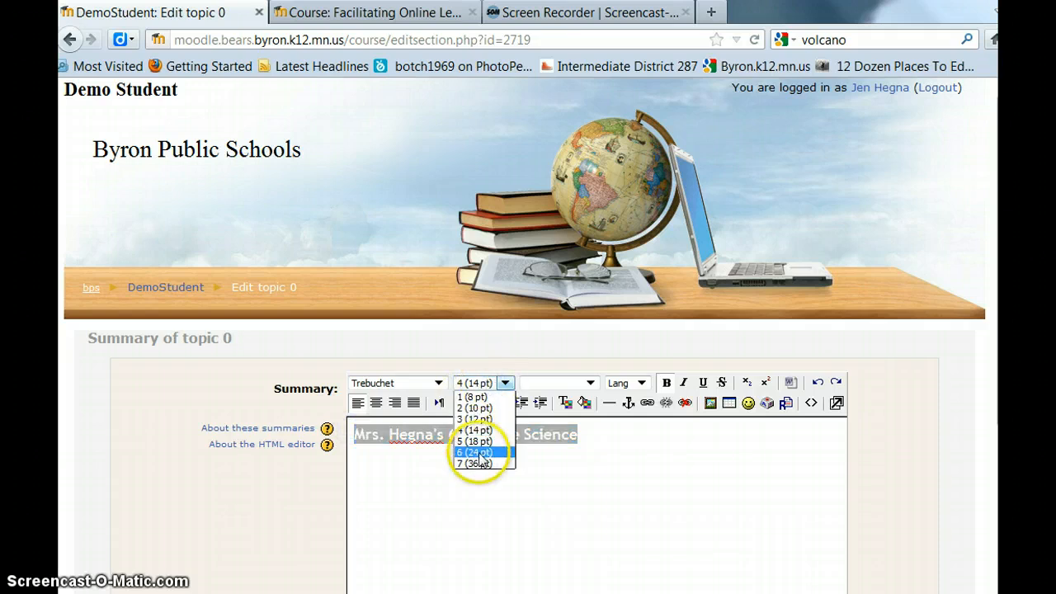
left_click(477, 440)
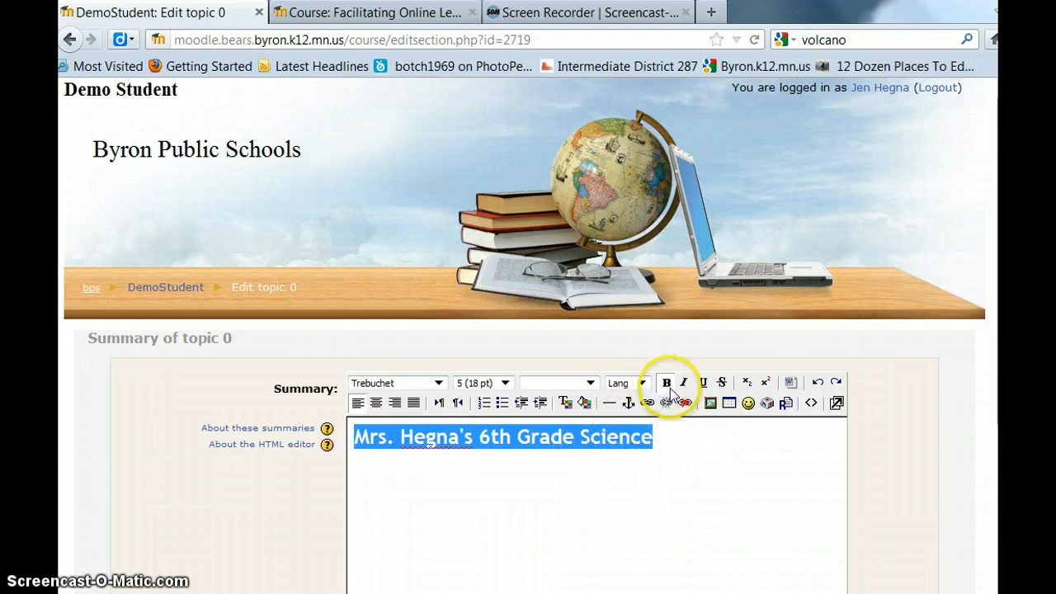
left_click(703, 383)
scroll(829, 404, "down", 6)
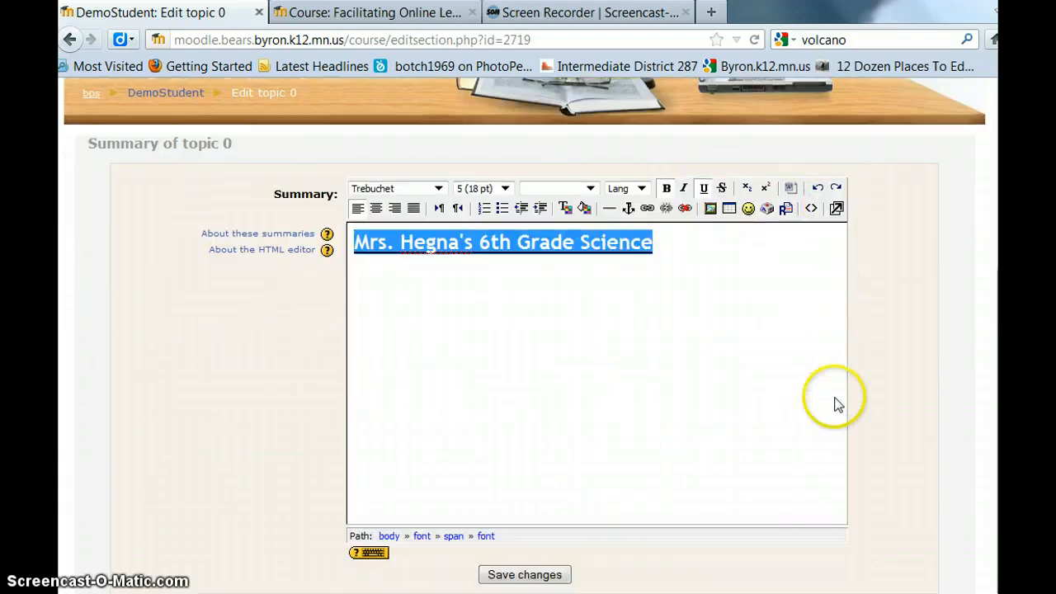
left_click(524, 495)
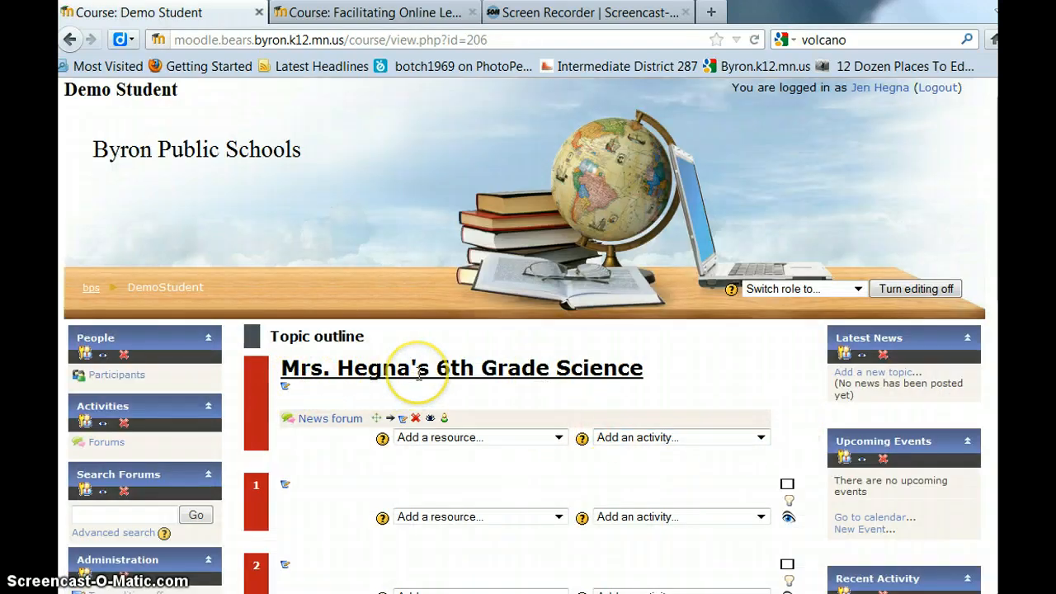
- Examine the title and welcome text of the Facilitating Online Learning course as a model, and return to the Demo Student course
left_click(389, 14)
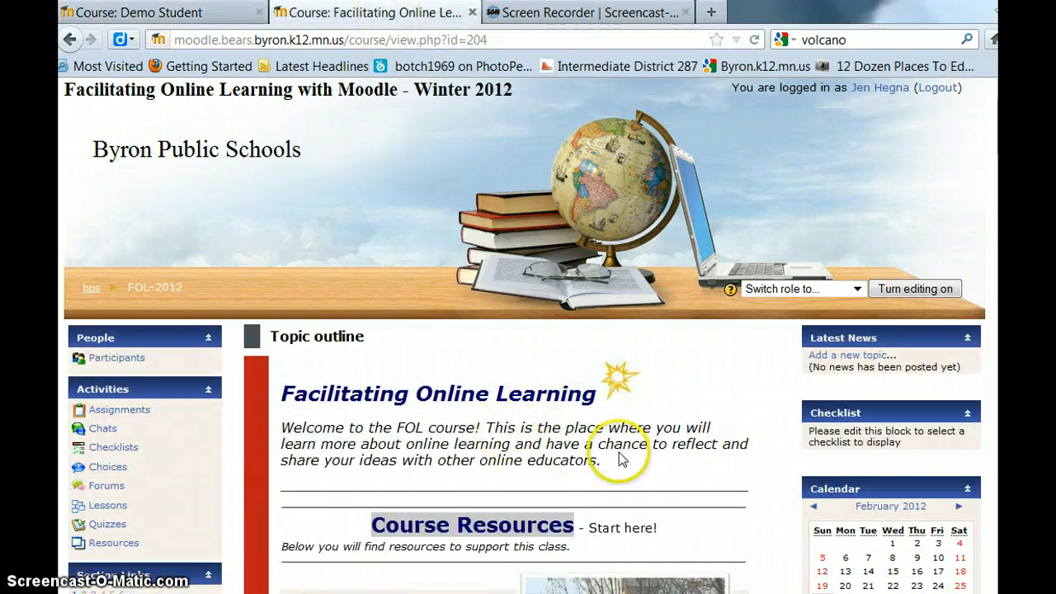
left_click_drag(606, 466, 440, 393)
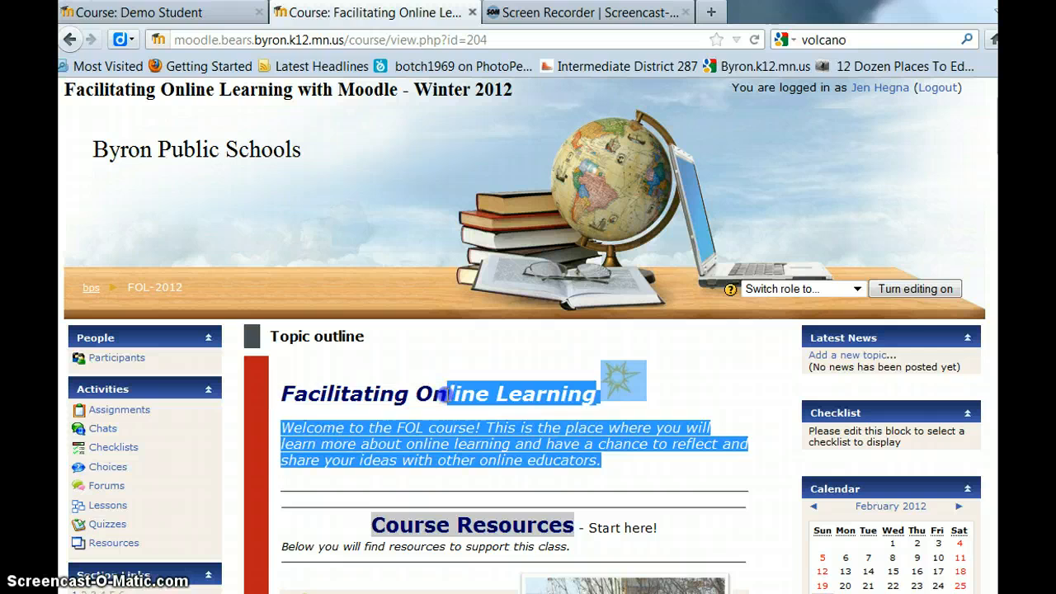
left_click(487, 431)
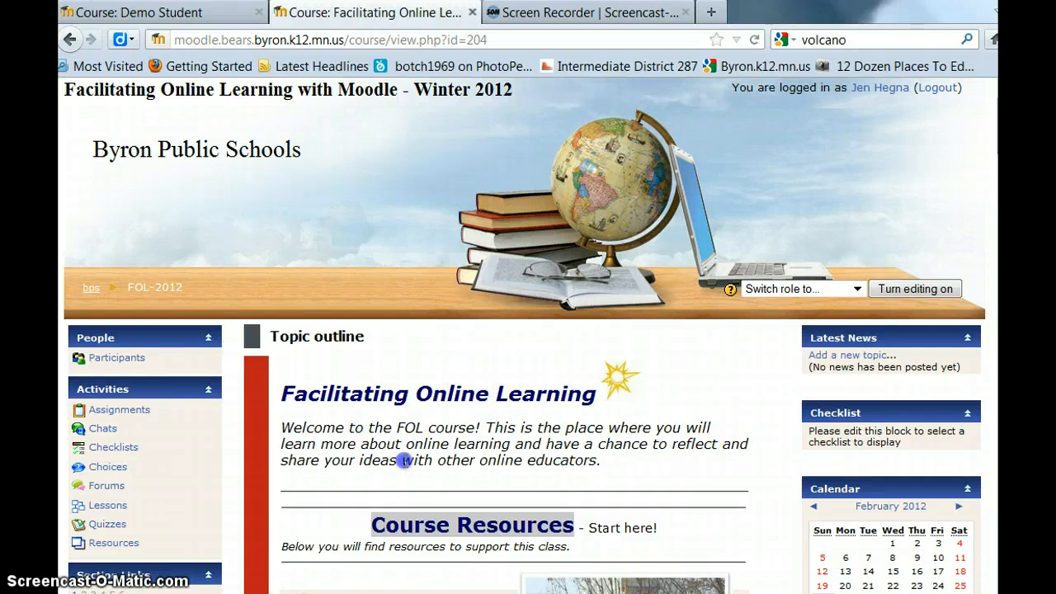
left_click_drag(602, 462, 306, 397)
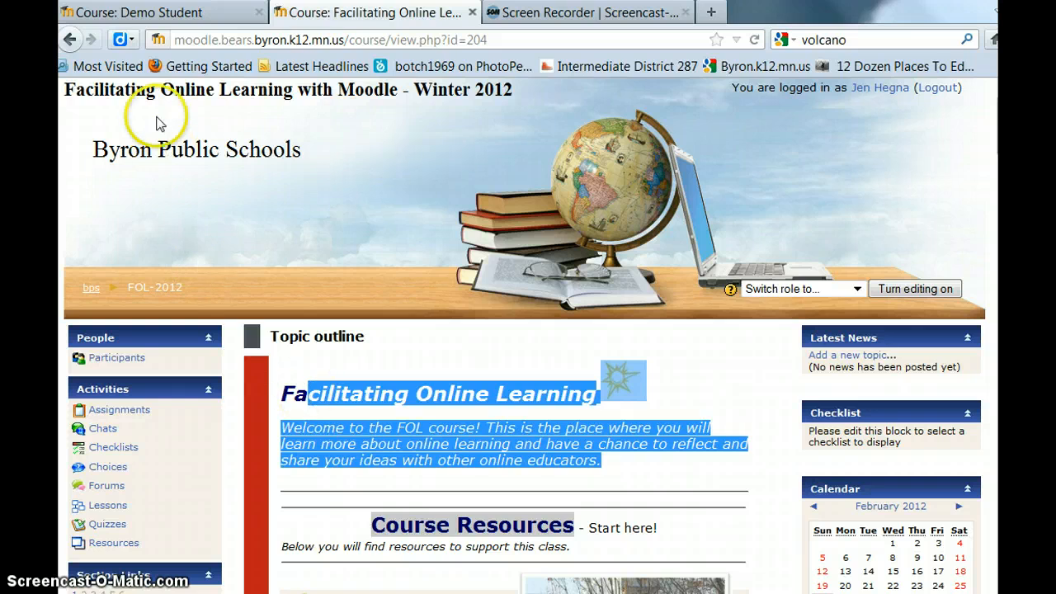
left_click(202, 13)
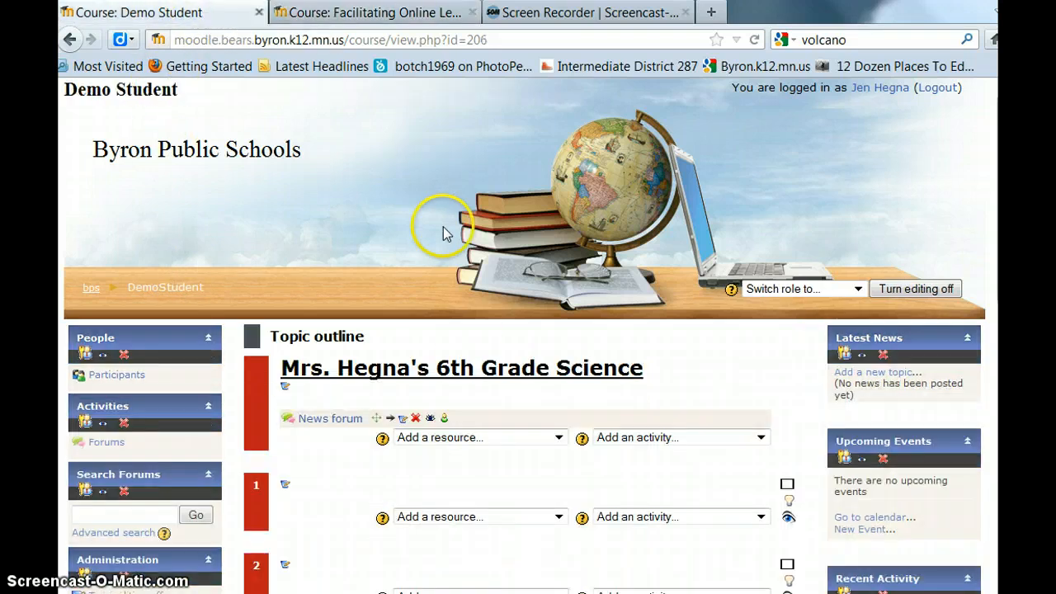
scroll(401, 437, "down", 2)
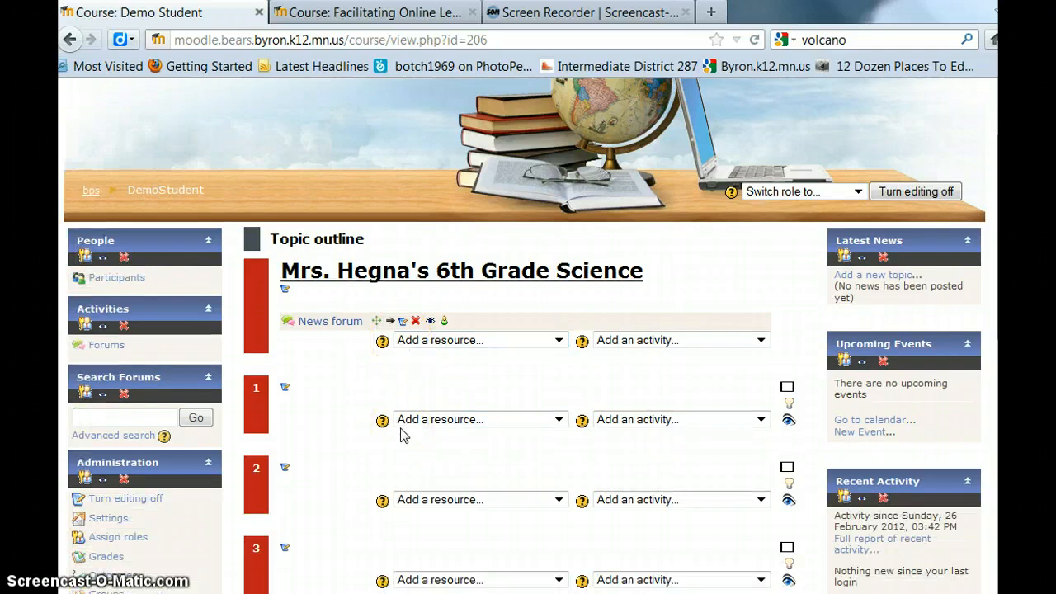
- Examine how the Facilitating Online Learning course groups its top-section resources under headings such as Course Information, Course Assistance and Day 1 activities
left_click(388, 12)
scroll(495, 347, "down", 6)
scroll(508, 367, "down", 17)
scroll(508, 369, "up", 13)
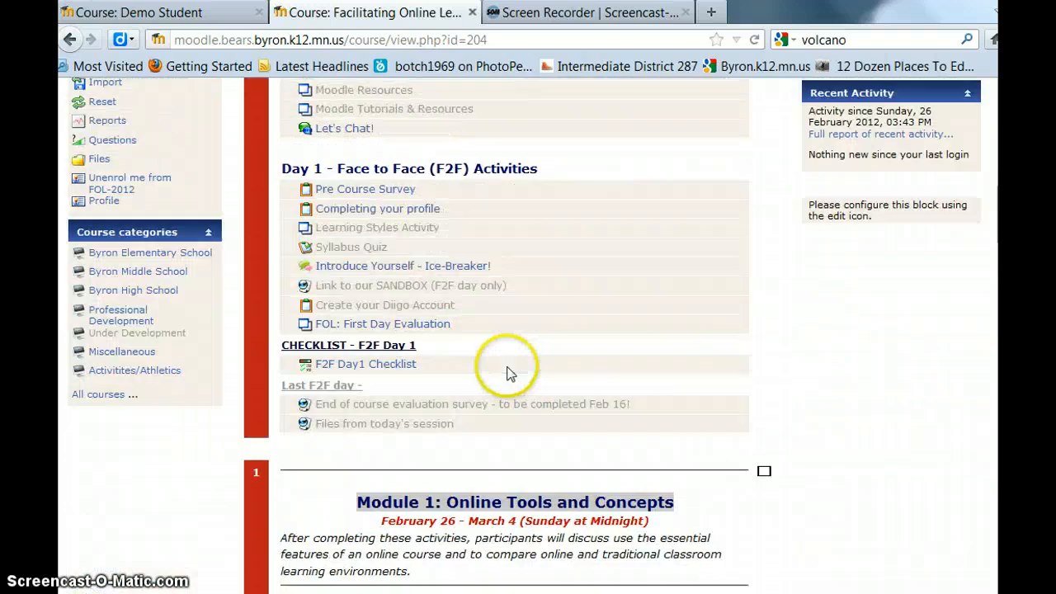
scroll(507, 372, "up", 2)
scroll(278, 236, "up", 4)
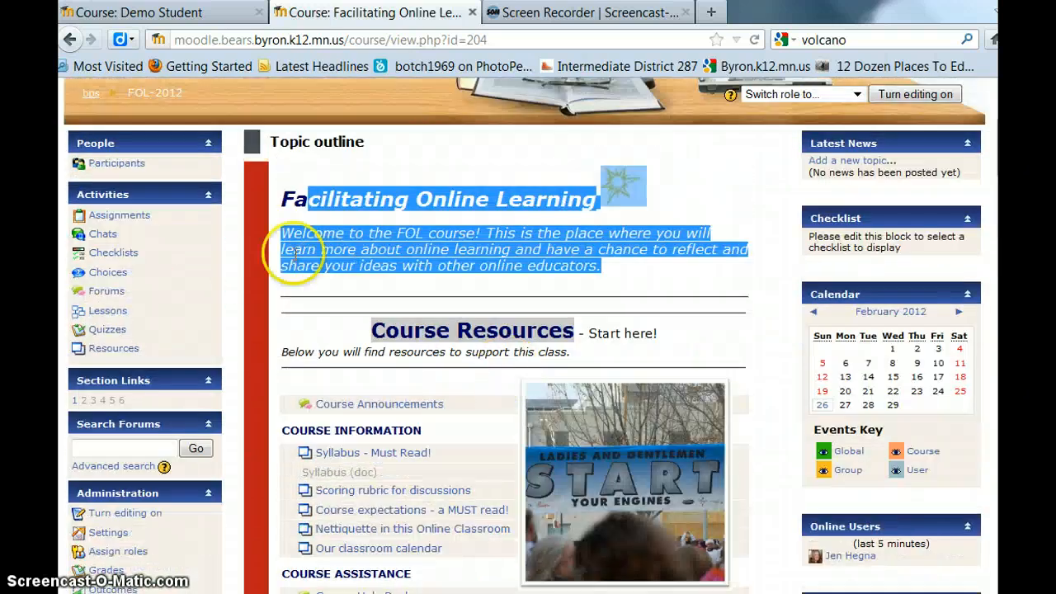
scroll(250, 346, "down", 4)
scroll(250, 346, "down", 4)
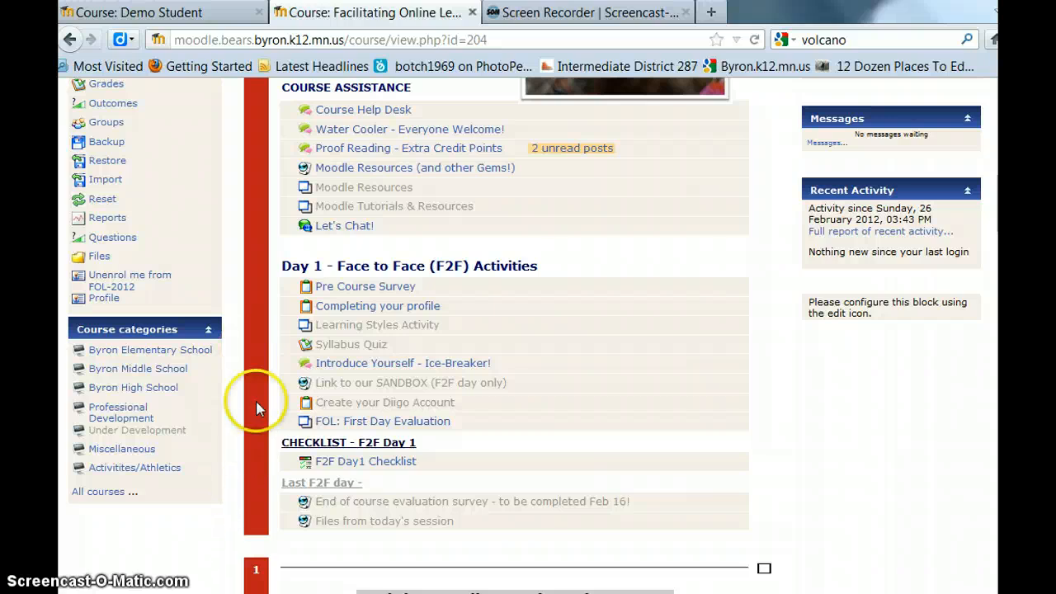
scroll(256, 401, "up", 4)
left_click_drag(309, 236, 448, 235)
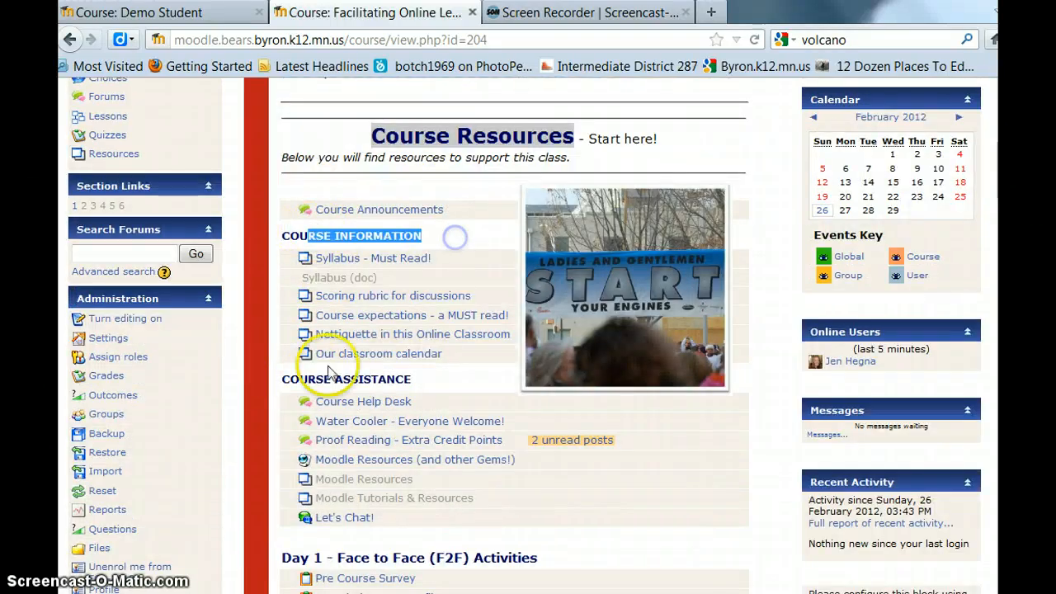
left_click_drag(308, 378, 447, 374)
scroll(322, 546, "down", 4)
left_click_drag(315, 362, 523, 363)
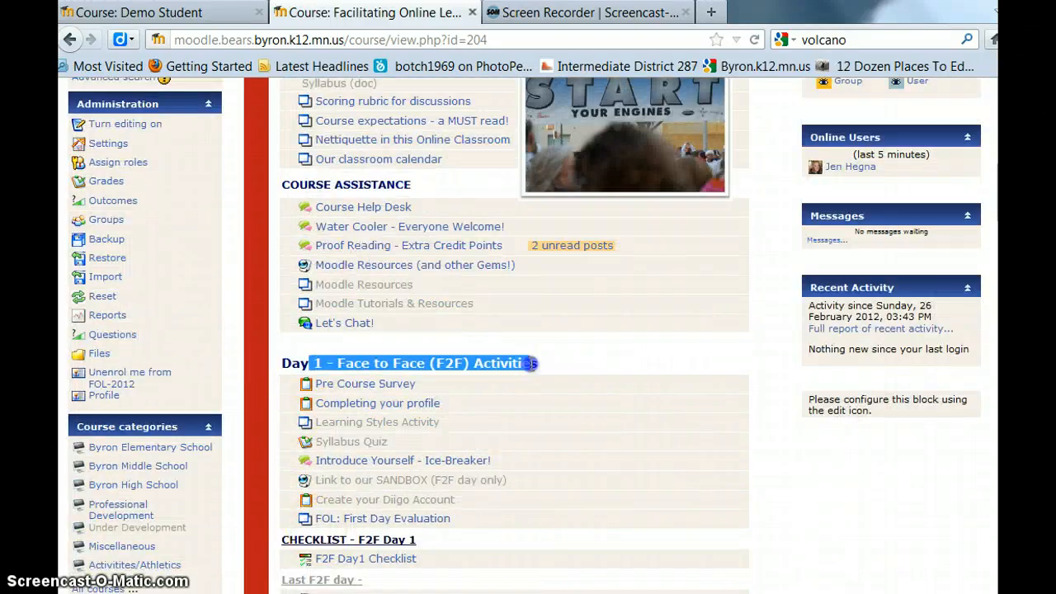
left_click_drag(416, 539, 280, 540)
scroll(431, 448, "up", 4)
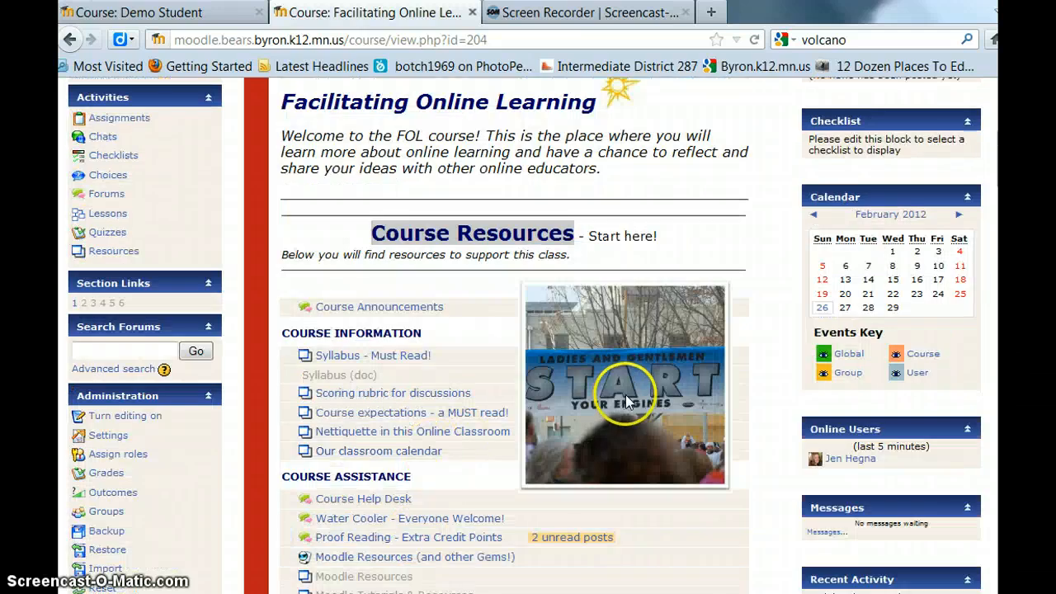
- Examine how Module 1 of the Facilitating Online Learning course divides its content under step headings, and return to the Demo Student course
scroll(625, 401, "down", 10)
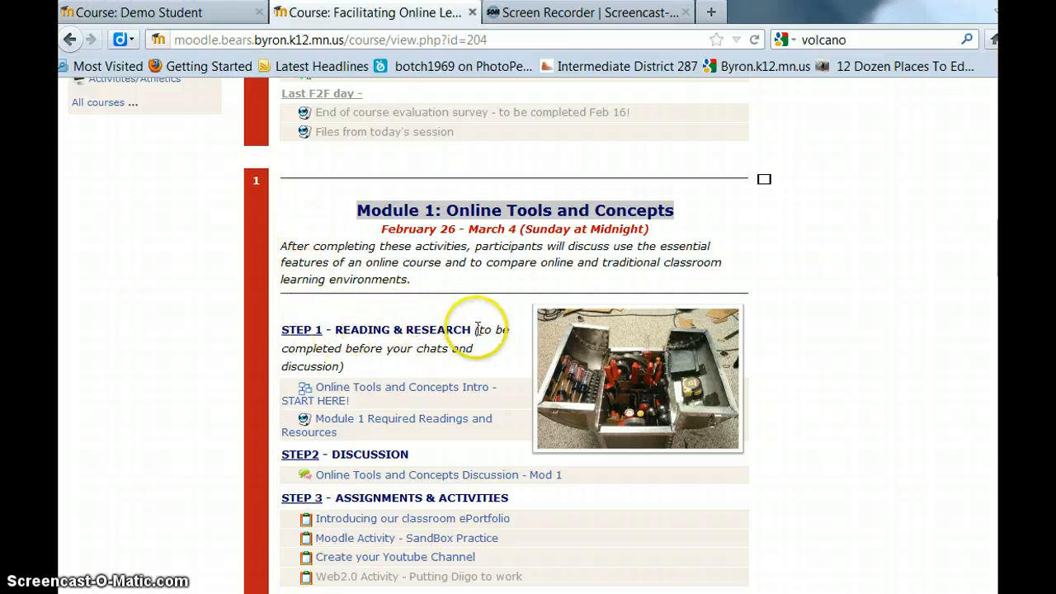
left_click_drag(478, 330, 280, 330)
left_click_drag(419, 456, 284, 459)
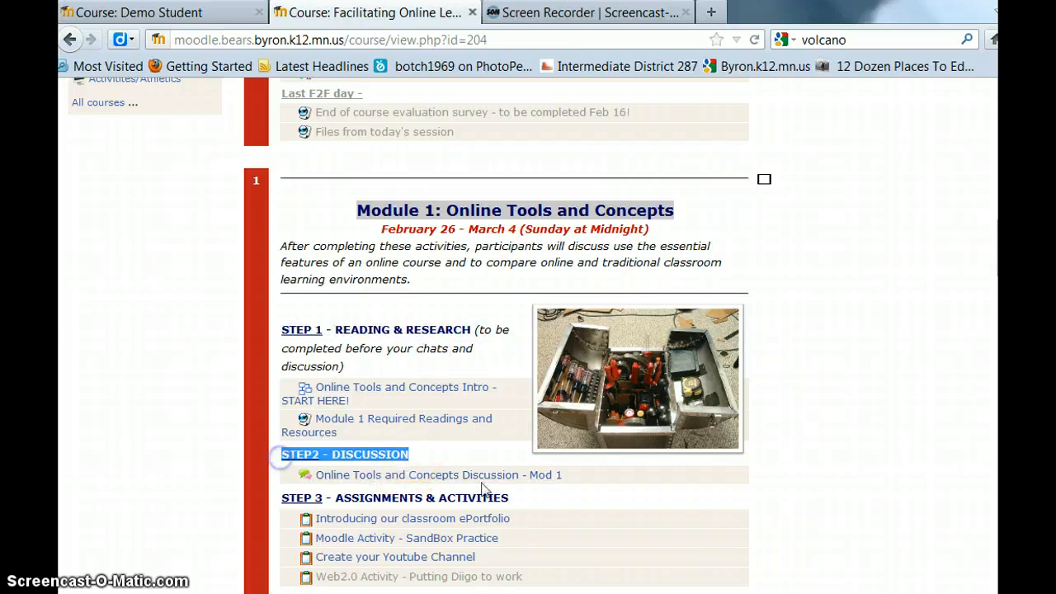
left_click_drag(509, 497, 282, 498)
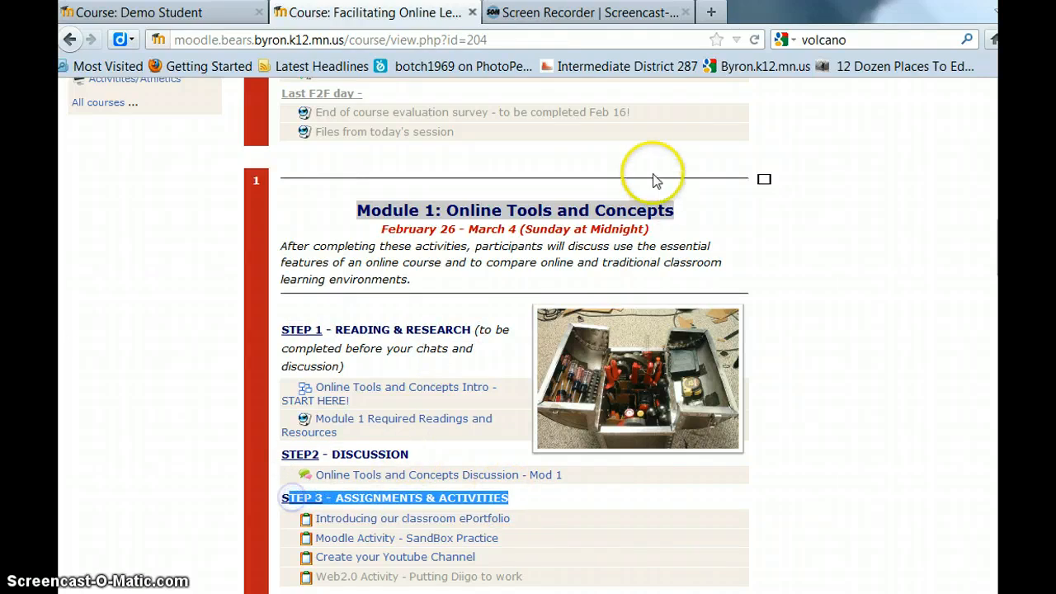
left_click(213, 11)
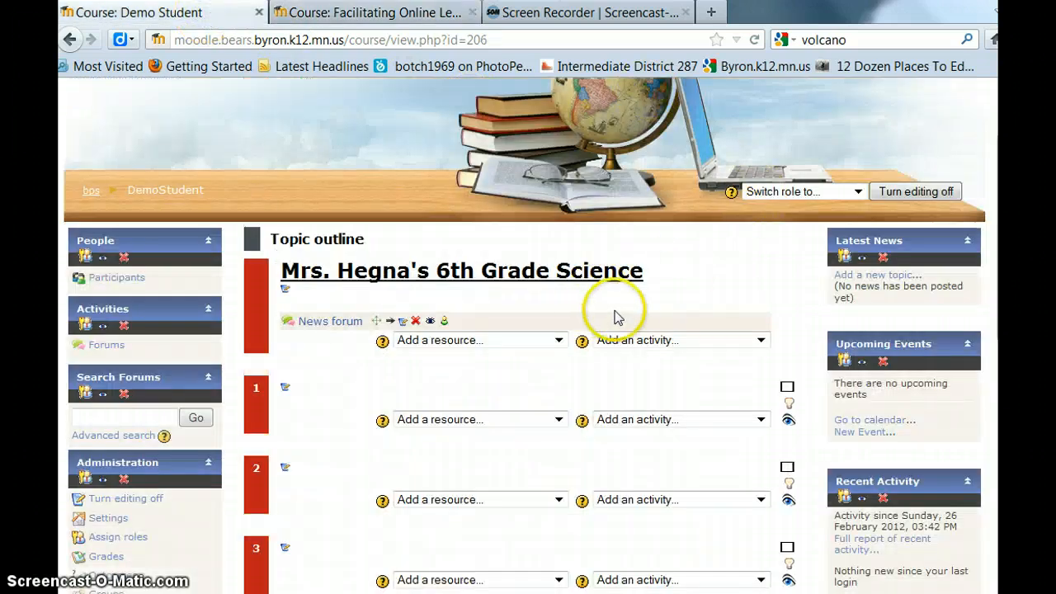
- Add a label resource to topic 1 with the text "Volcanoes"
left_click(459, 421)
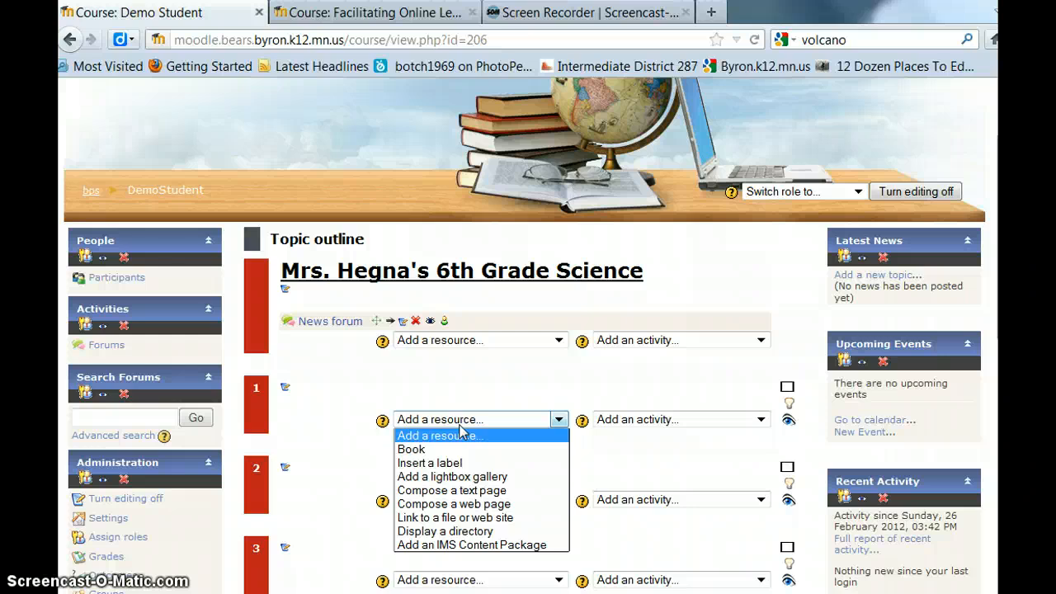
left_click(448, 463)
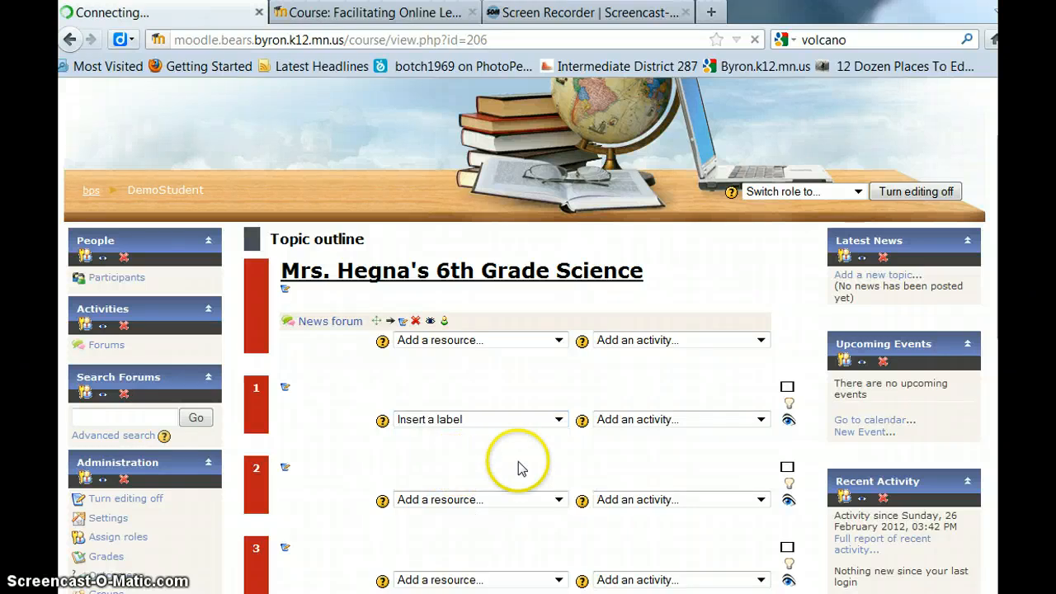
left_click(466, 503)
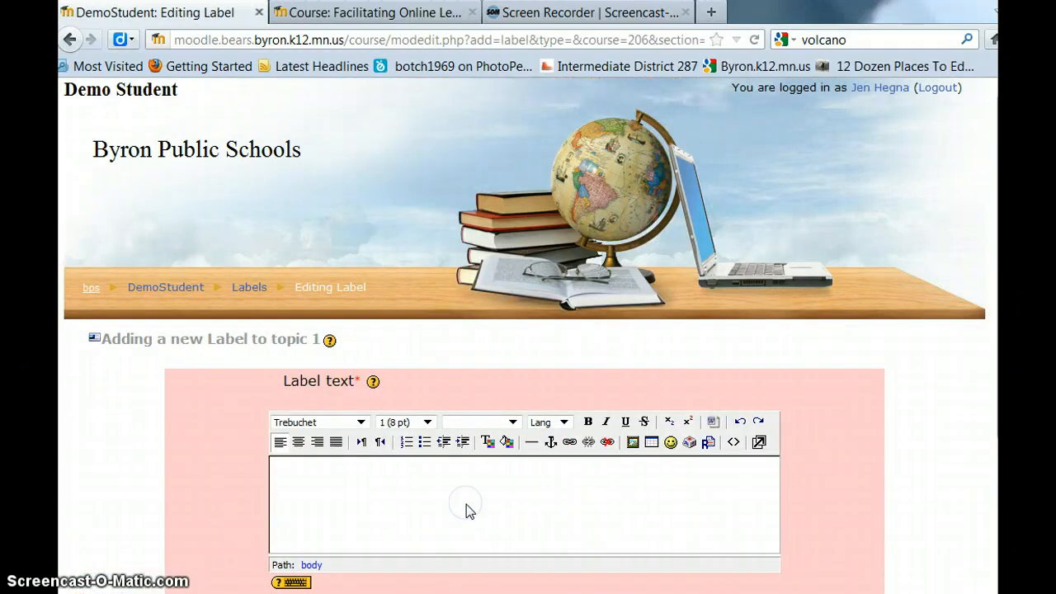
type("Volcanoes")
- Format the "Volcanoes" label text as 14 pt and underlined
left_click_drag(365, 501, 233, 505)
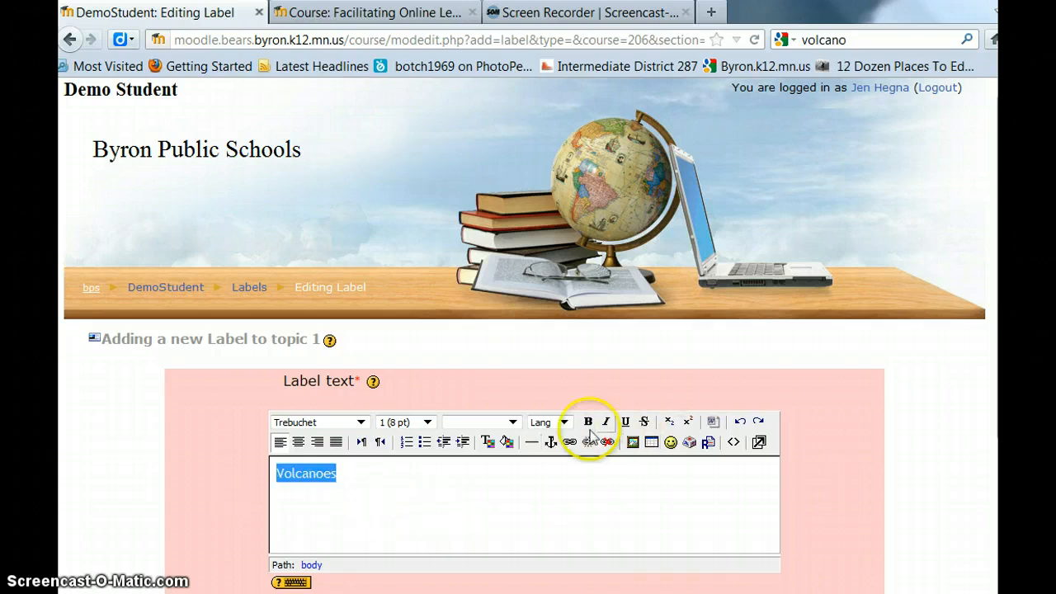
left_click(426, 421)
left_click(395, 470)
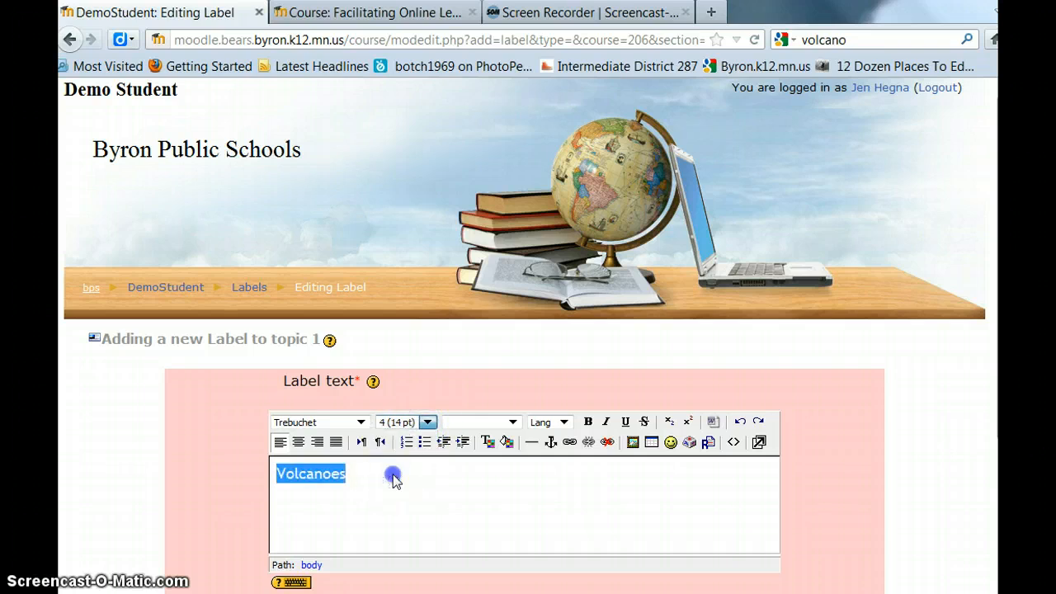
left_click(626, 421)
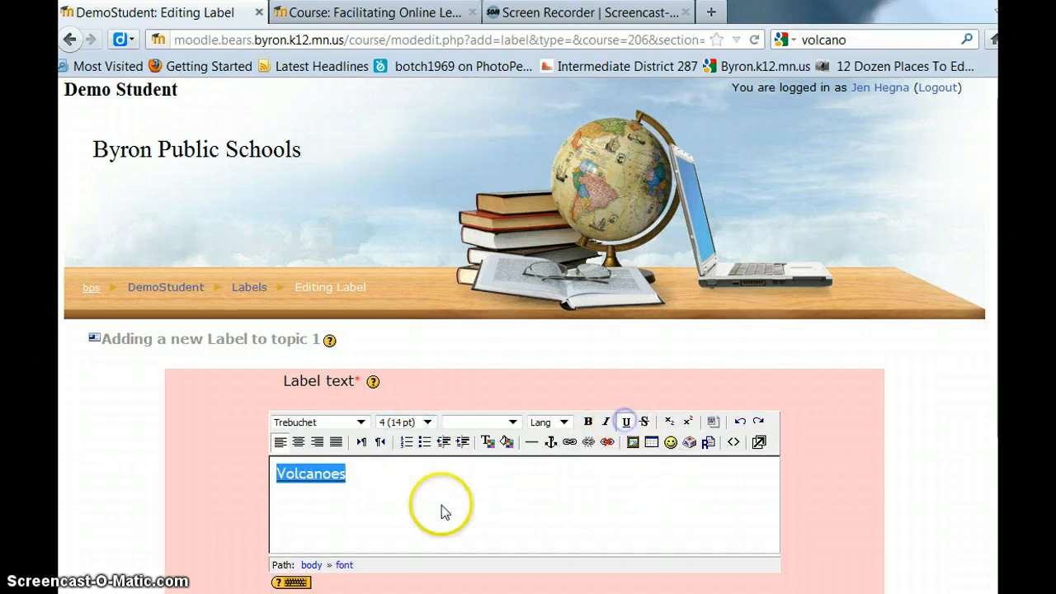
left_click(338, 492)
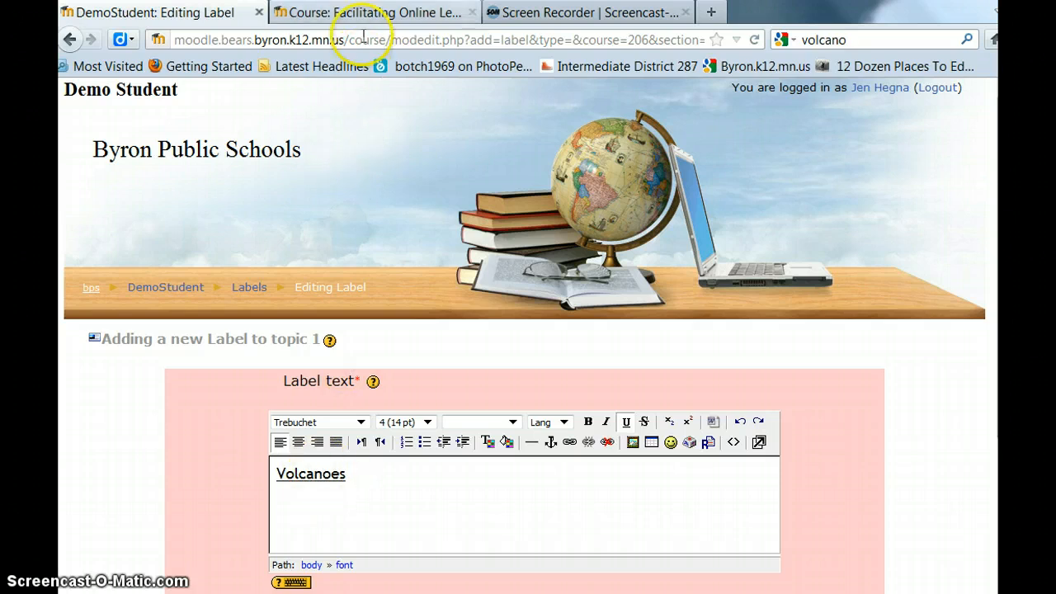
- Check the Module 1 heading and picture in the Facilitating Online Learning course, and return to the label being edited
left_click(376, 11)
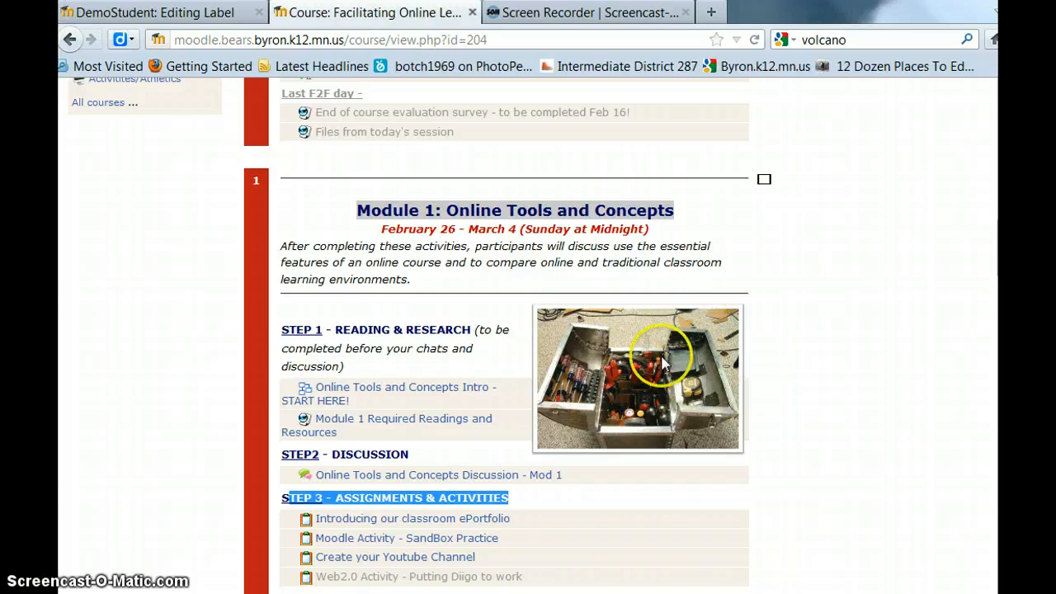
left_click(214, 11)
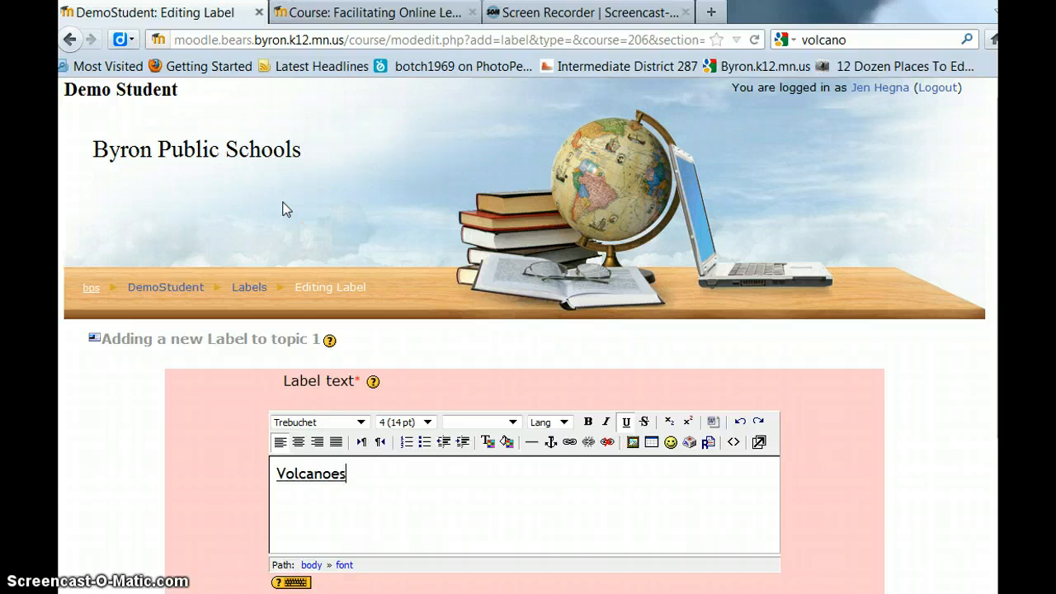
left_click(360, 327)
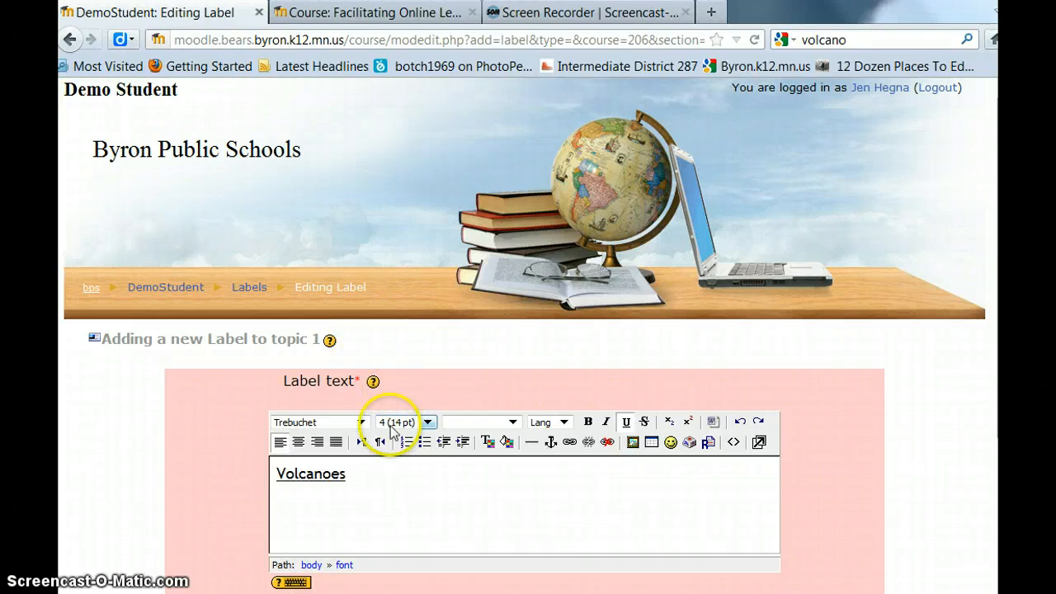
- Start inserting an image into the Volcanoes label and reposition the image window so its upload controls are visible
left_click(632, 443)
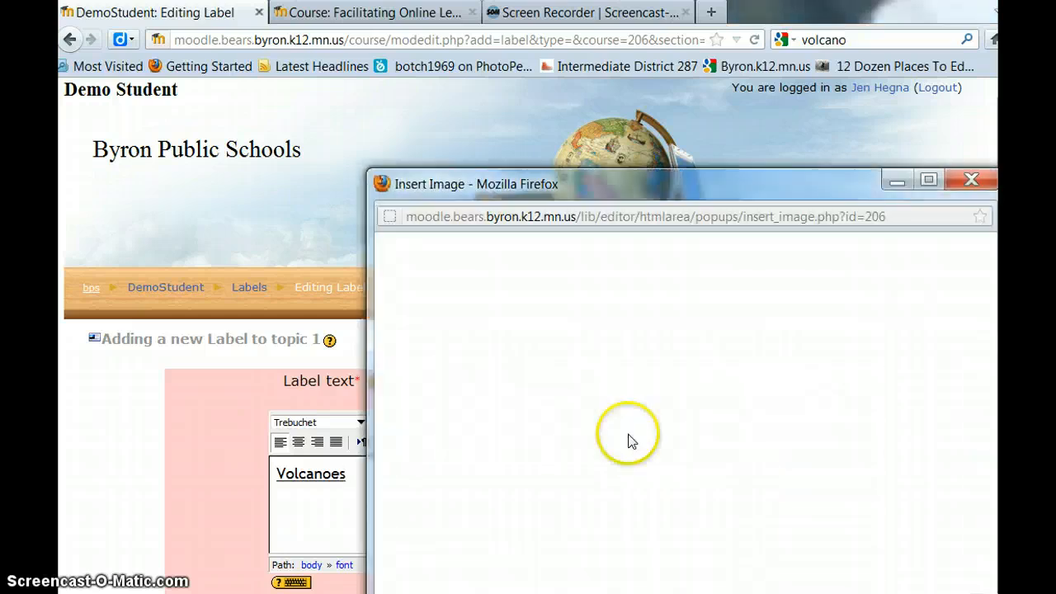
left_click_drag(524, 187, 421, 81)
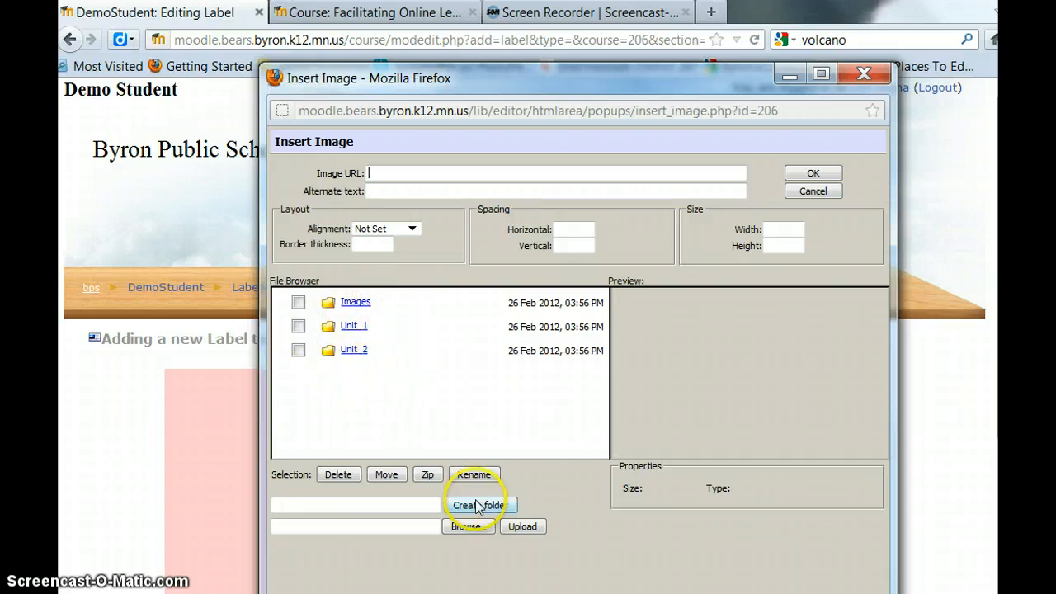
left_click(465, 527)
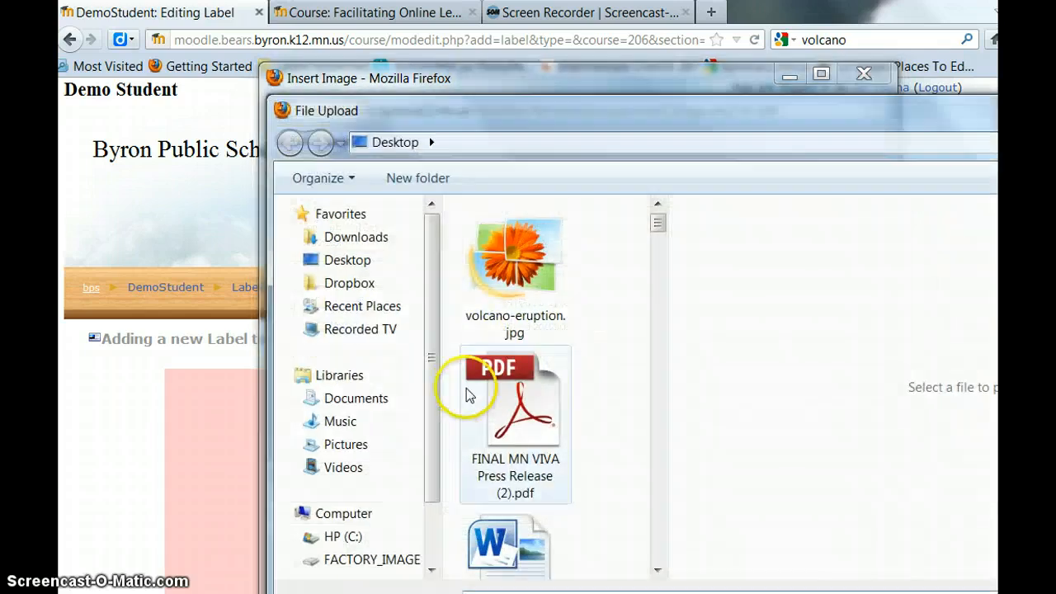
left_click(506, 262)
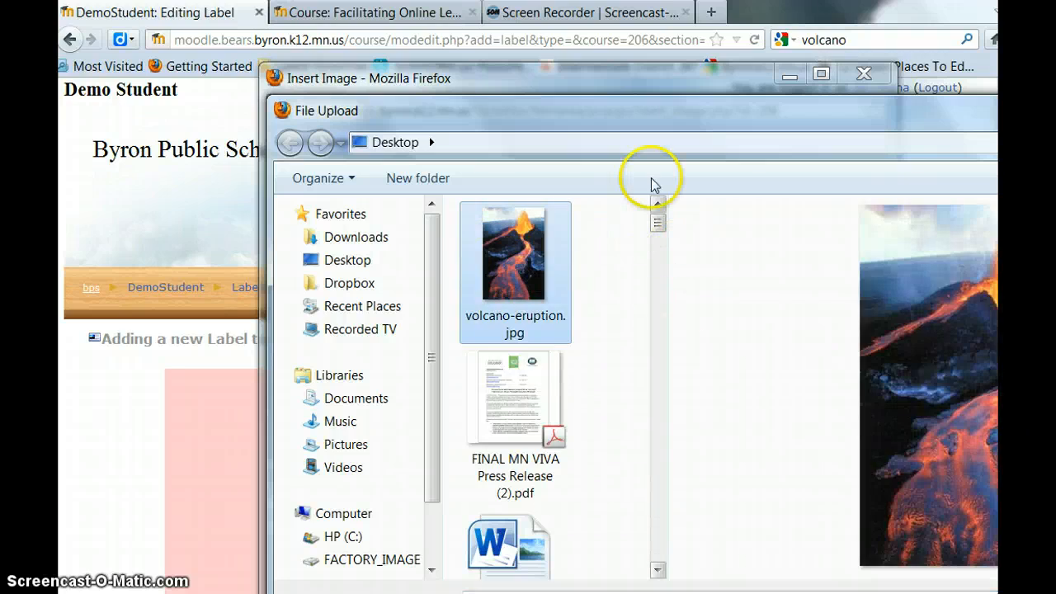
left_click_drag(566, 105, 389, 34)
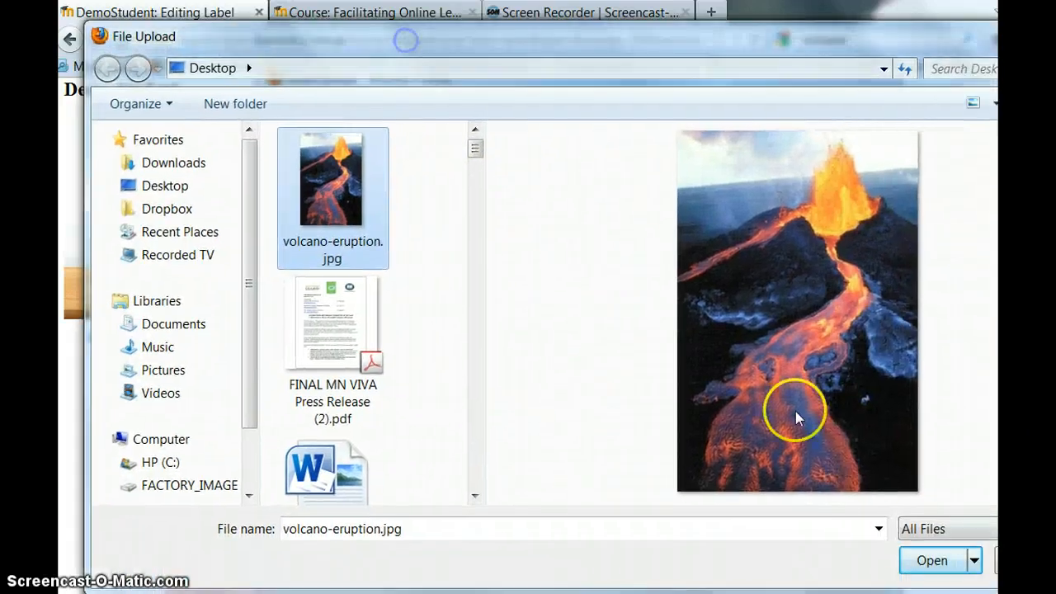
left_click(919, 560)
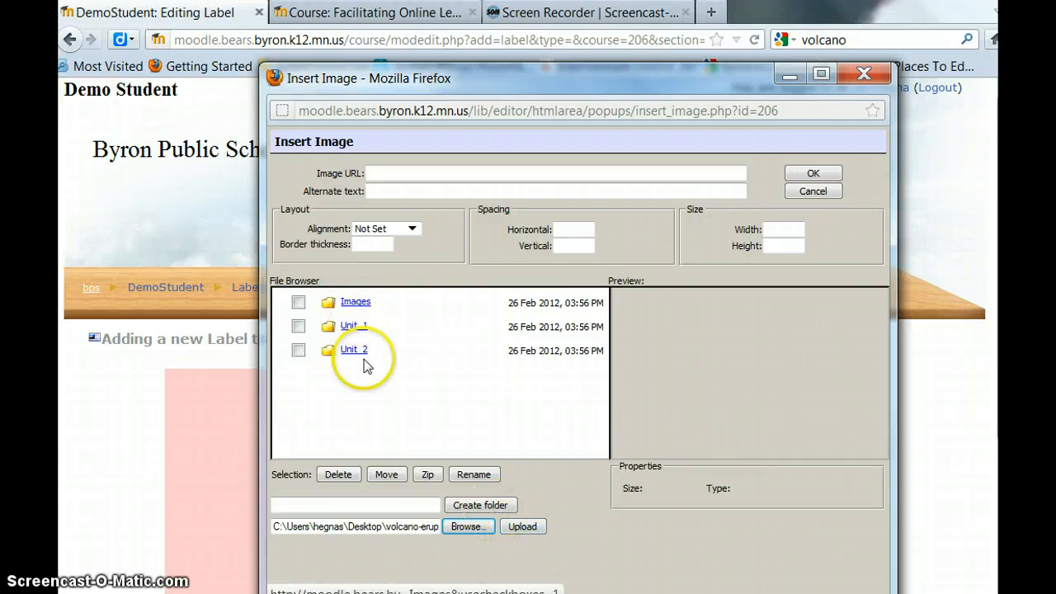
- Open the Images folder and upload volcano-eruption.jpg from the Desktop into it
left_click(363, 304)
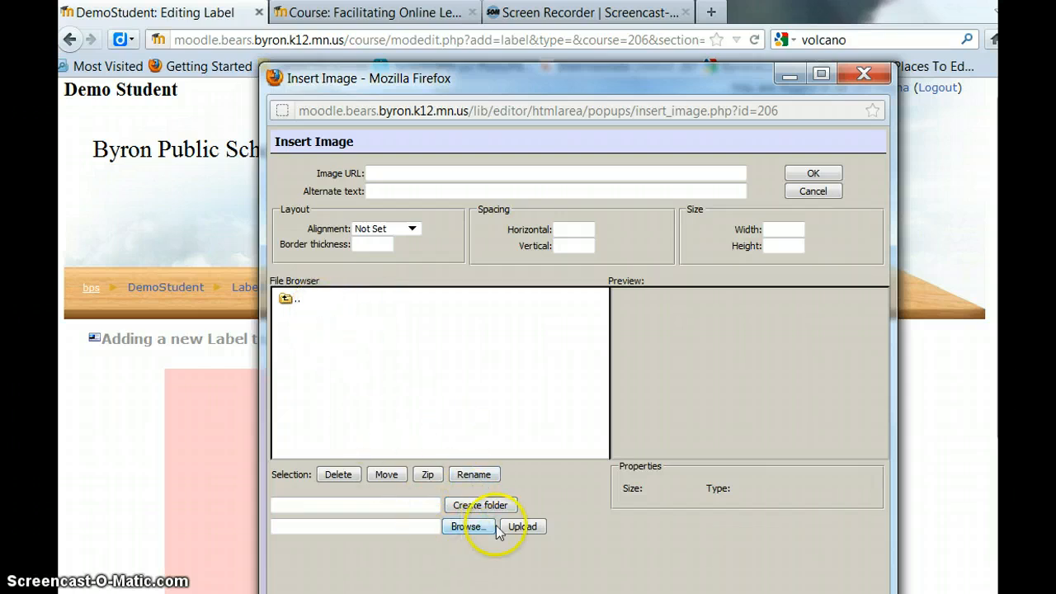
left_click(467, 527)
double_click(326, 189)
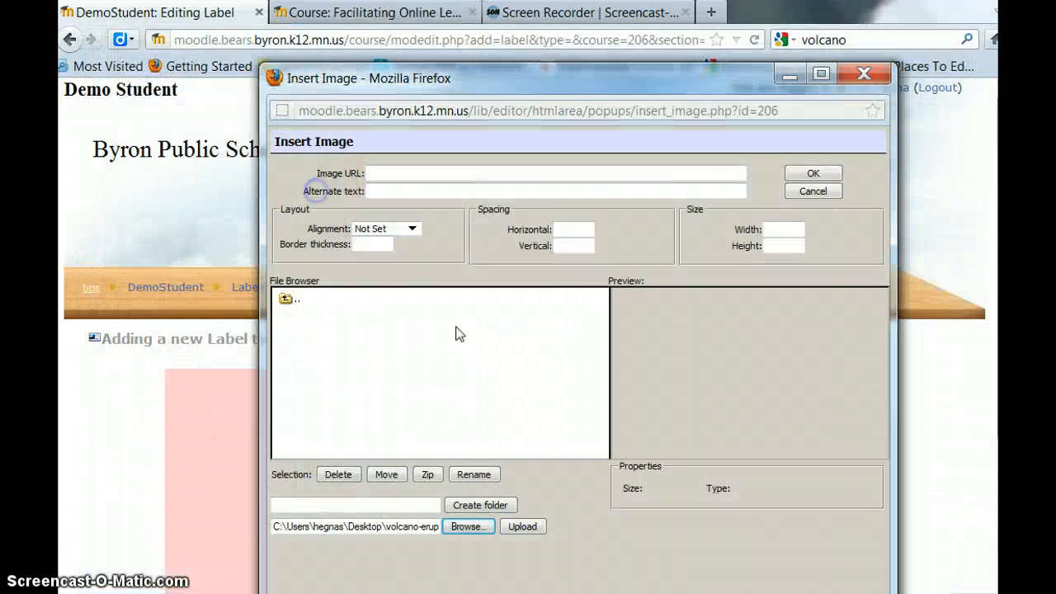
left_click(518, 527)
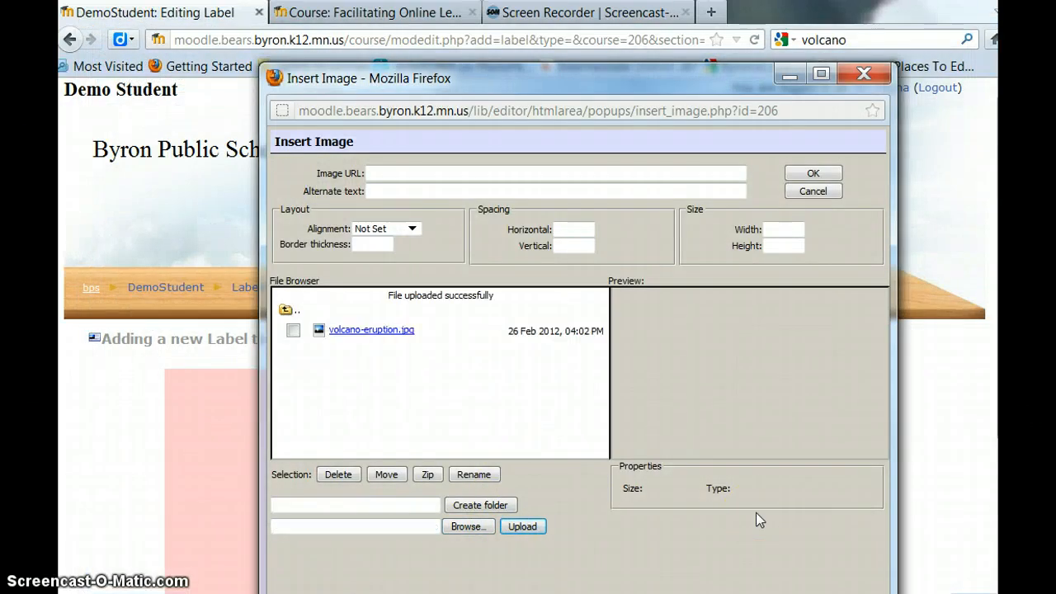
- Go up to the course's folder list, reopen the Images folder and select volcano-eruption.jpg as the image to insert
left_click(283, 311)
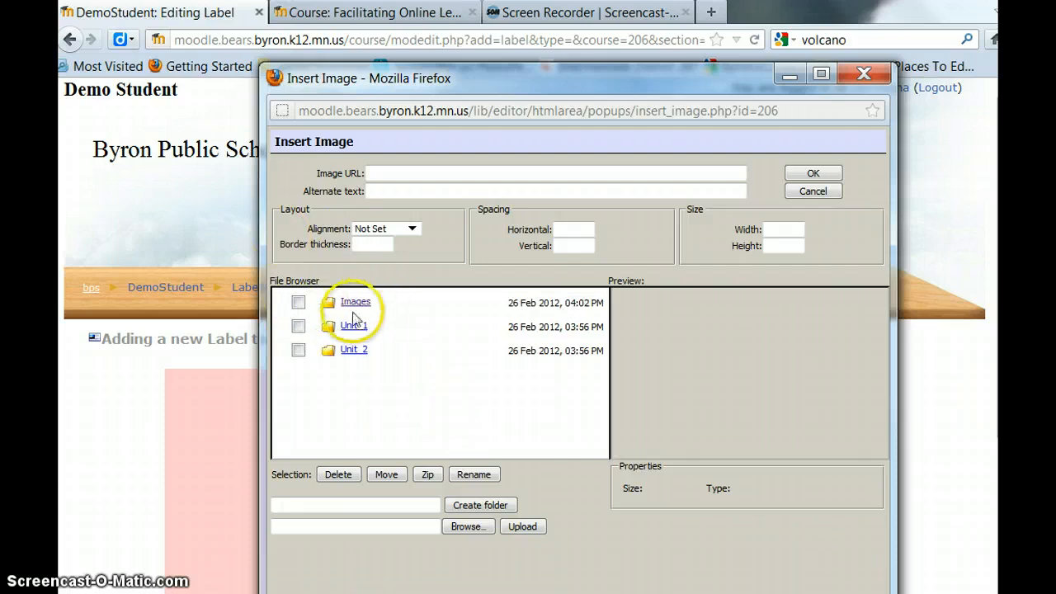
left_click(355, 304)
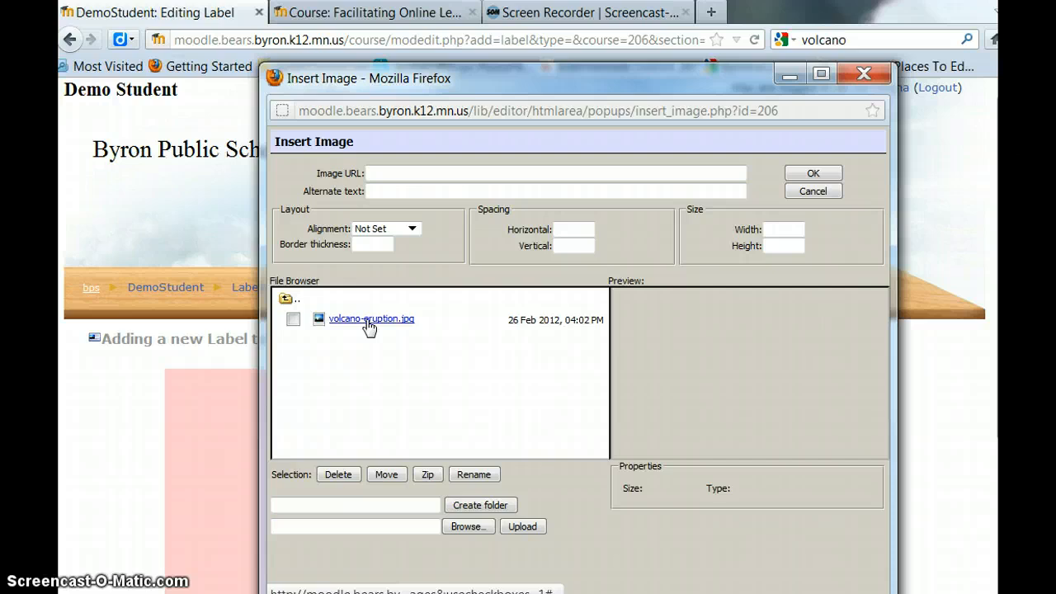
left_click(368, 323)
left_click(293, 320)
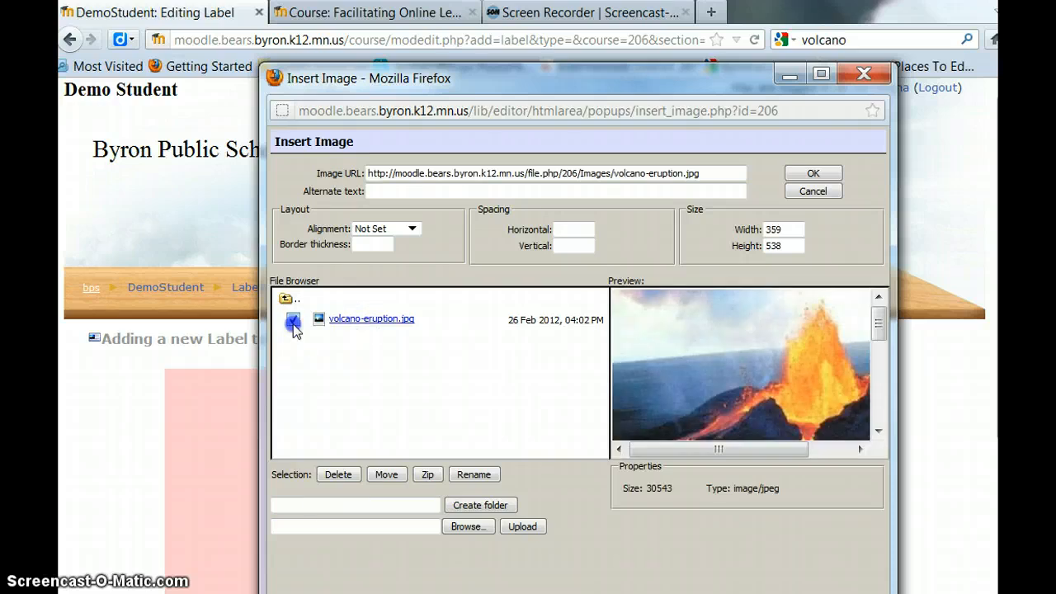
left_click(357, 329)
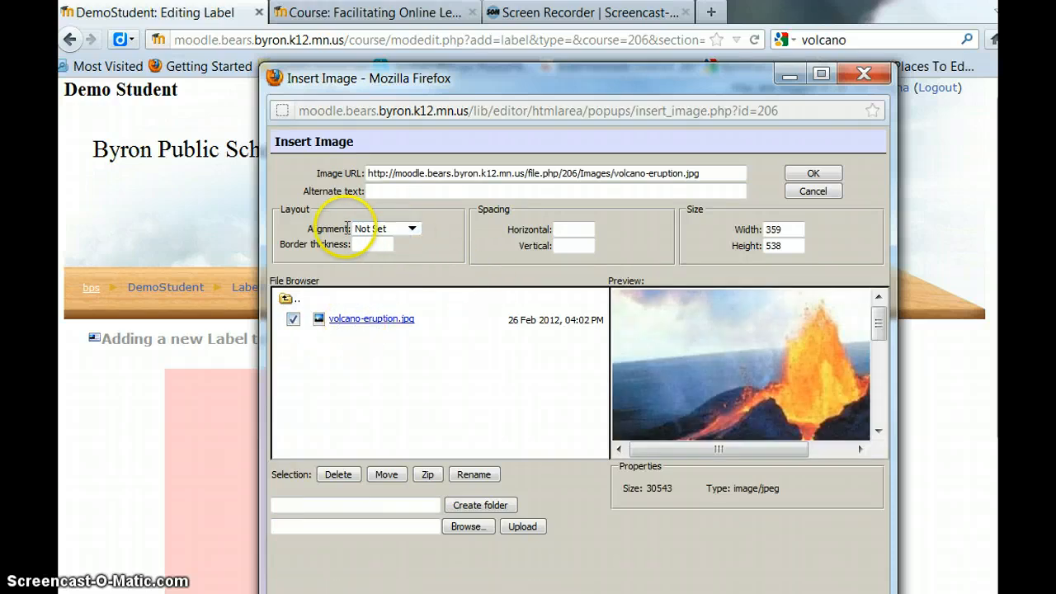
- Set the image alignment to Right with the alternate text "Volcano Picture", and insert it into the label
left_click(409, 230)
left_click(396, 264)
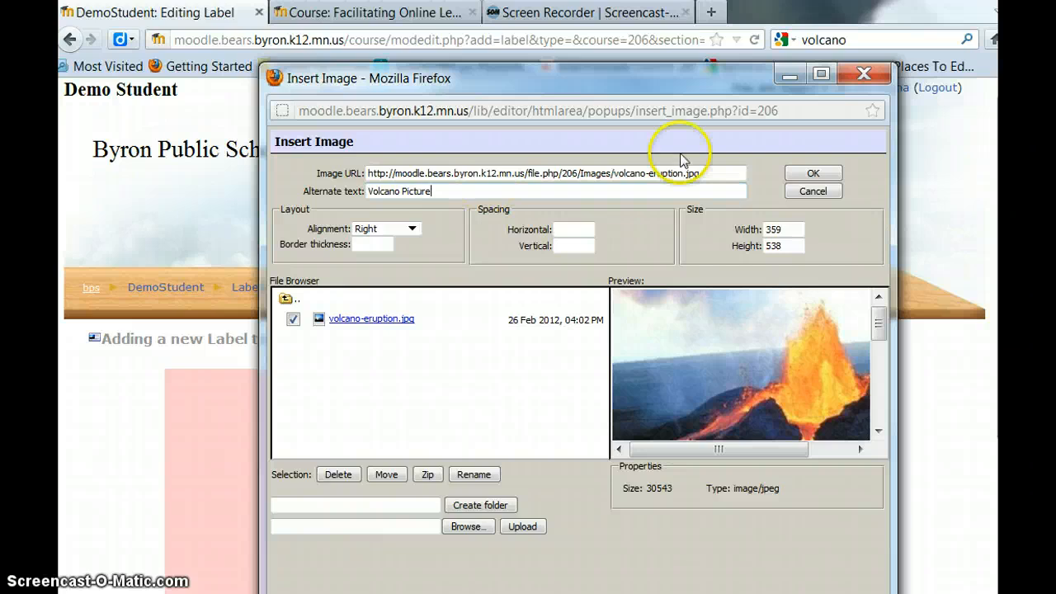
left_click(812, 174)
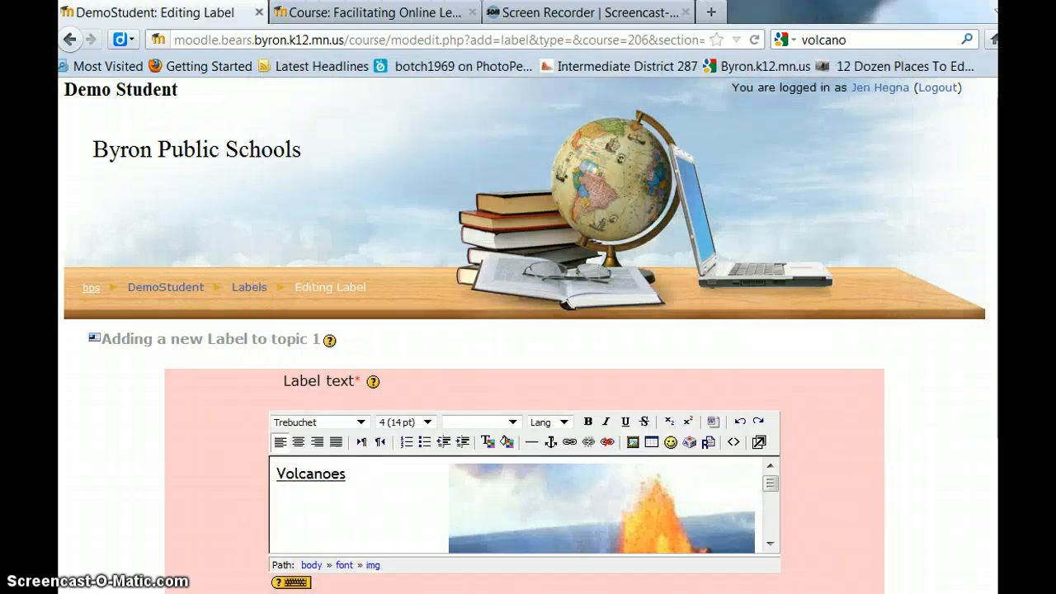
- Open the label text in the enlarged editor window and shrink the volcano picture proportionally to about 60% of its size
scroll(918, 431, "down", 3)
mouse_move(767, 373)
left_mouse_down()
mouse_move(768, 409)
mouse_move(769, 368)
left_mouse_up()
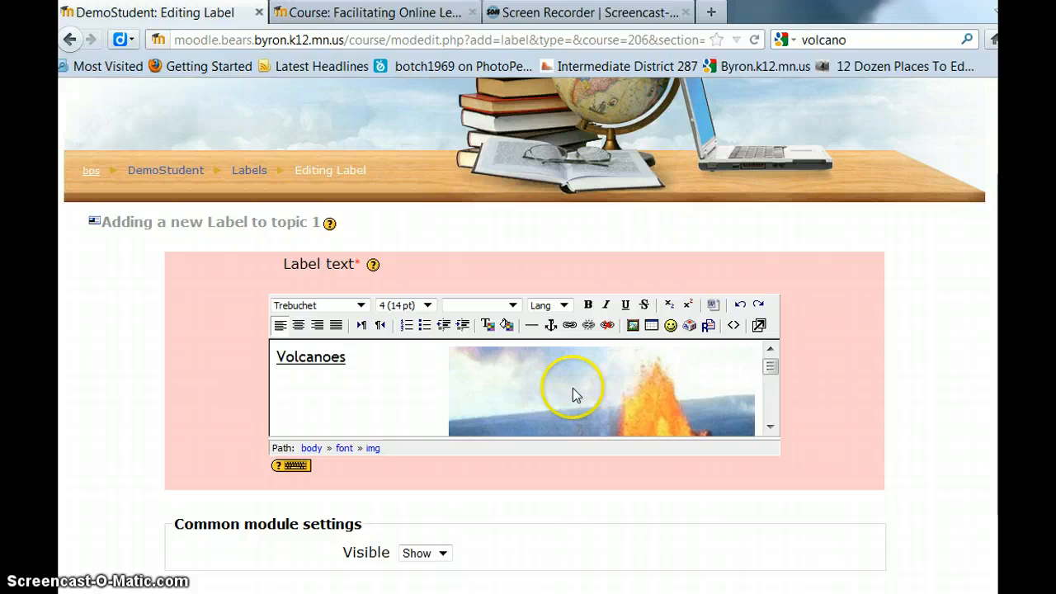
left_click(759, 326)
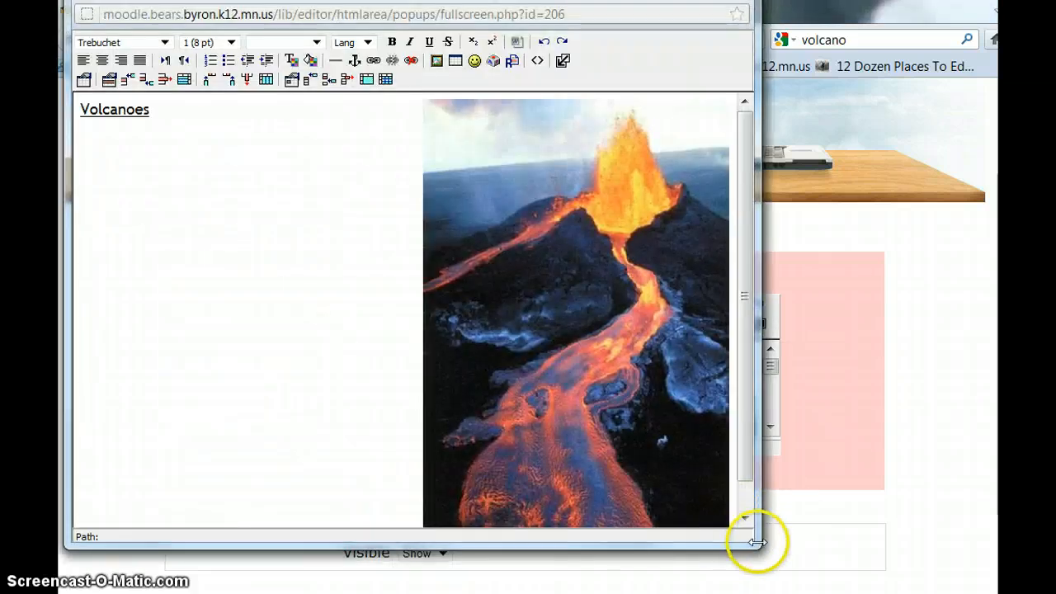
left_click_drag(757, 543, 879, 575)
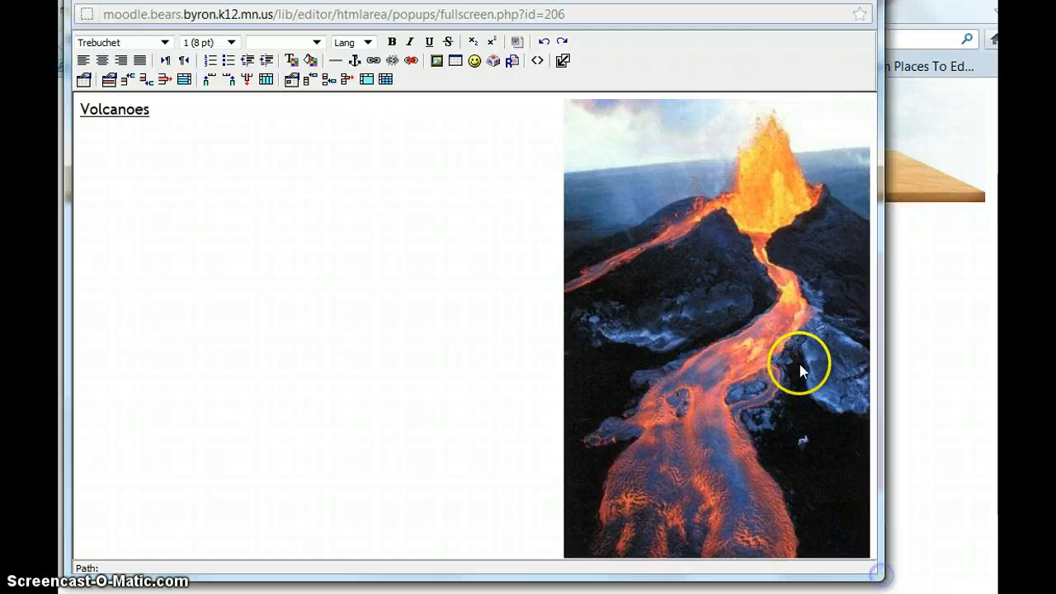
left_click(622, 243)
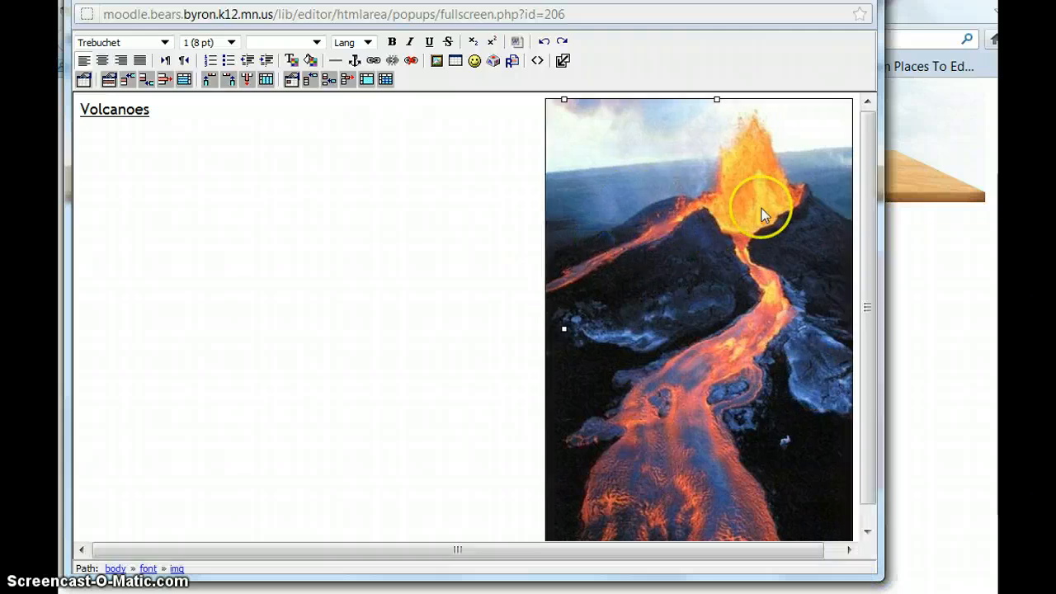
left_click_drag(869, 168, 865, 217)
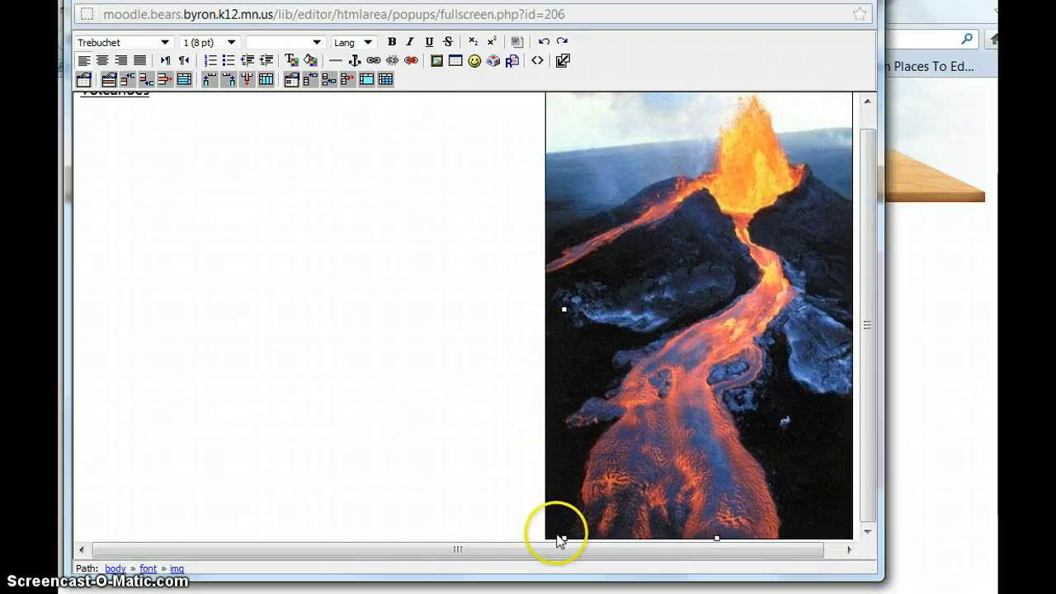
left_click_drag(562, 537, 691, 351)
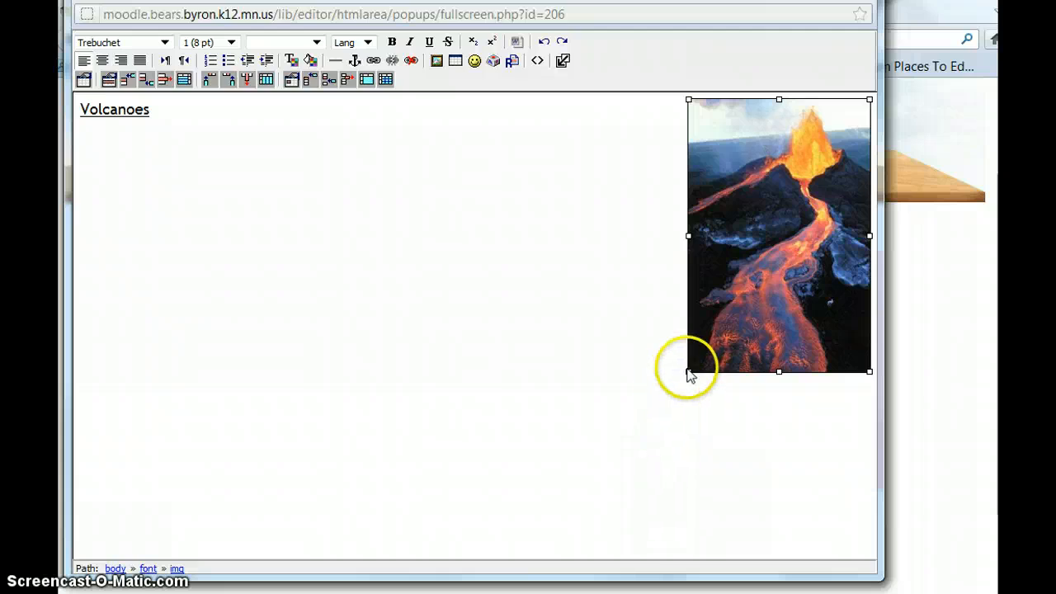
- Shrink the volcano picture slightly more, and extend the heading line with " - We will learn about Volcano's in this unit."
left_click_drag(689, 371, 715, 348)
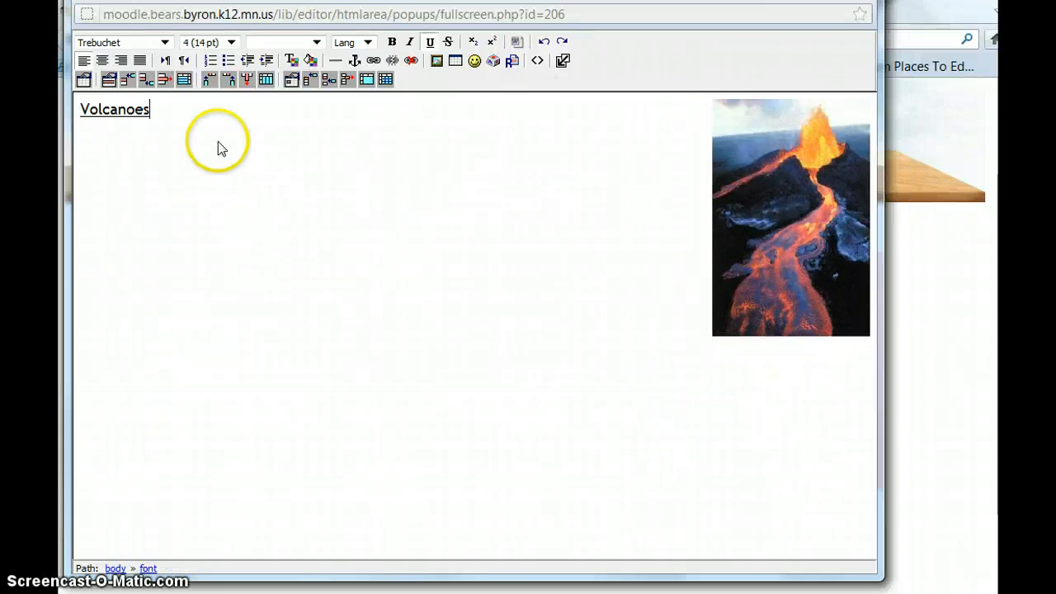
left_click(146, 135)
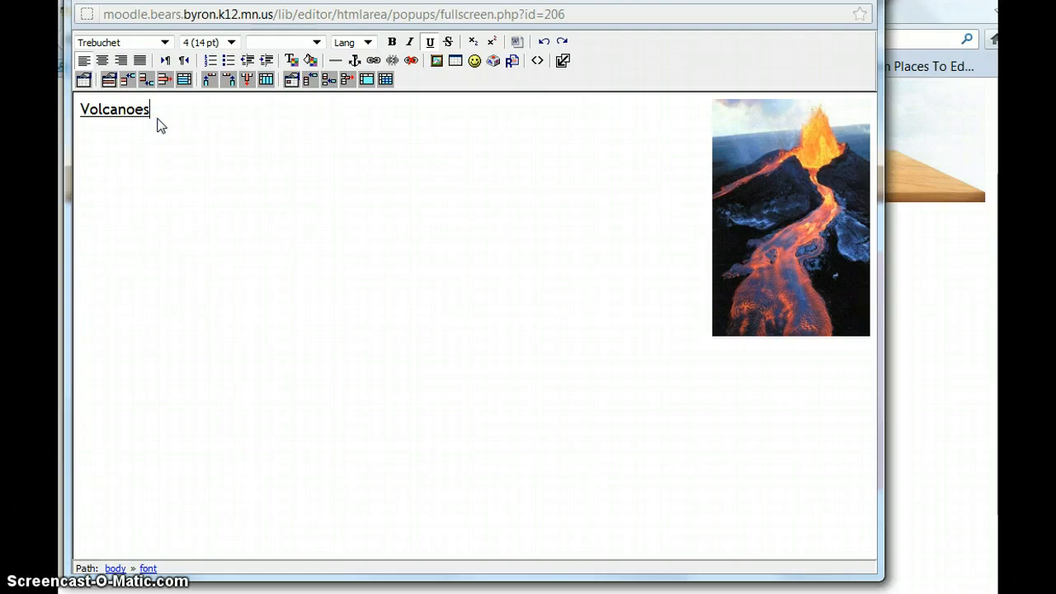
key("Return")
key("BackSpace")
left_click(159, 118)
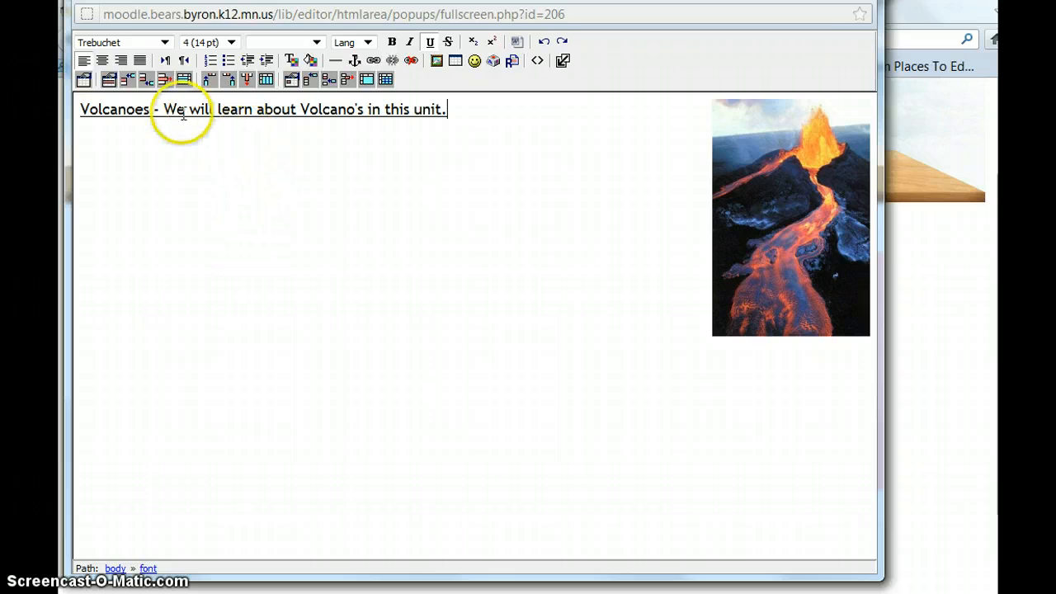
- Remove the underline from the sentence "We will learn about Volcano's in this unit." and the hyphen before it, keeping only "Volcanoes" underlined
left_click_drag(163, 108, 473, 108)
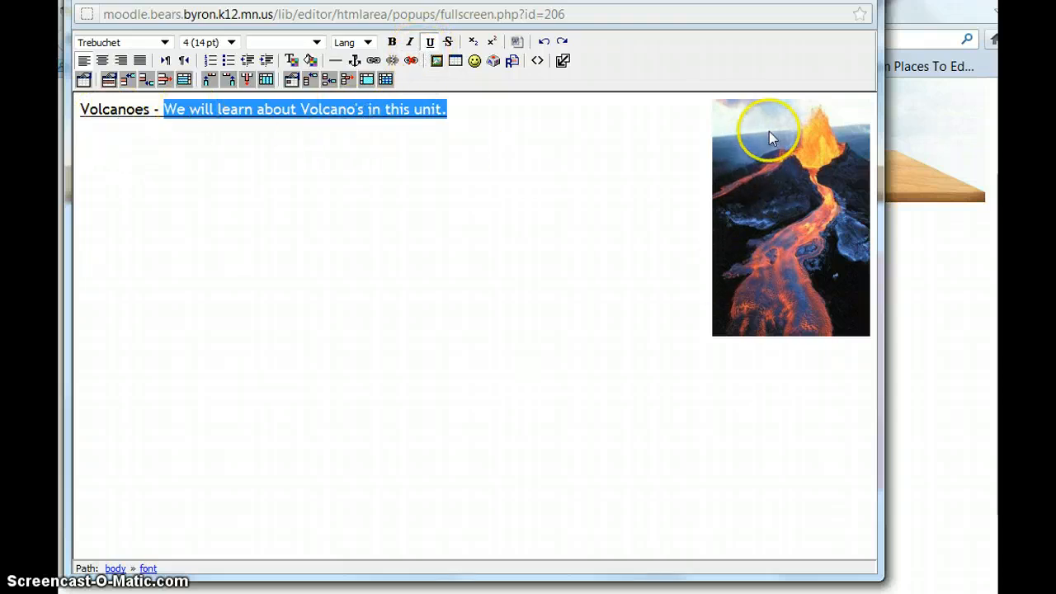
left_click(430, 42)
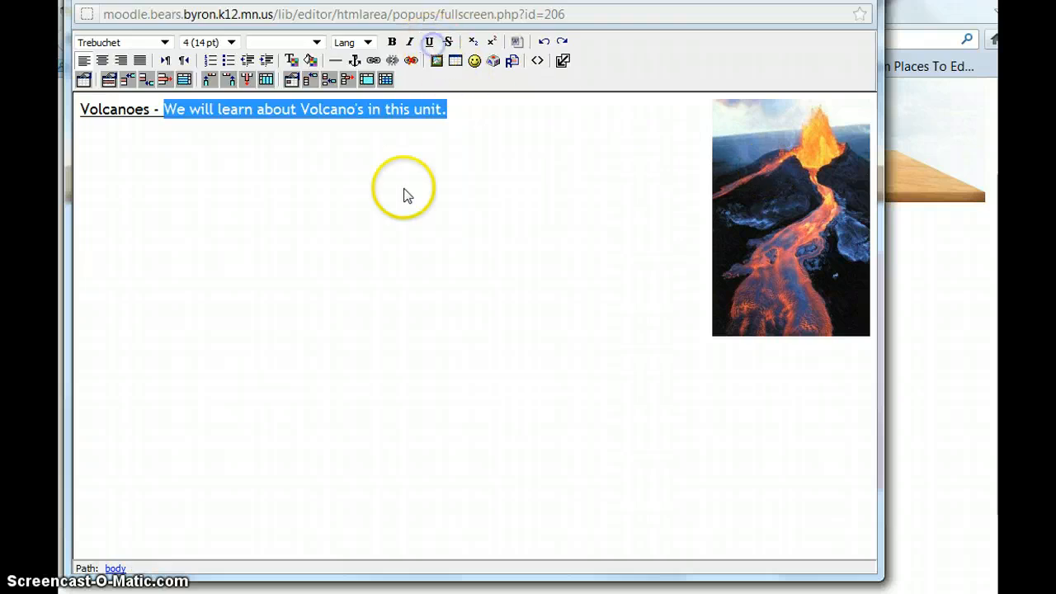
left_click(404, 193)
left_click_drag(163, 110, 149, 110)
left_click(428, 42)
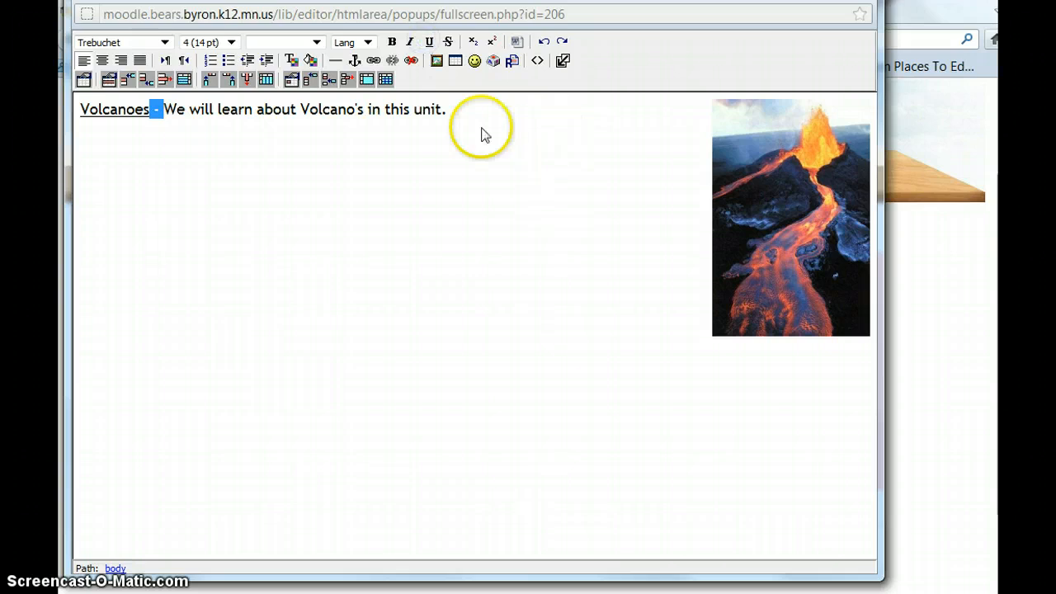
- Close the enlarged editor window, then save the new topic 1 label and return to the course page
left_click(562, 63)
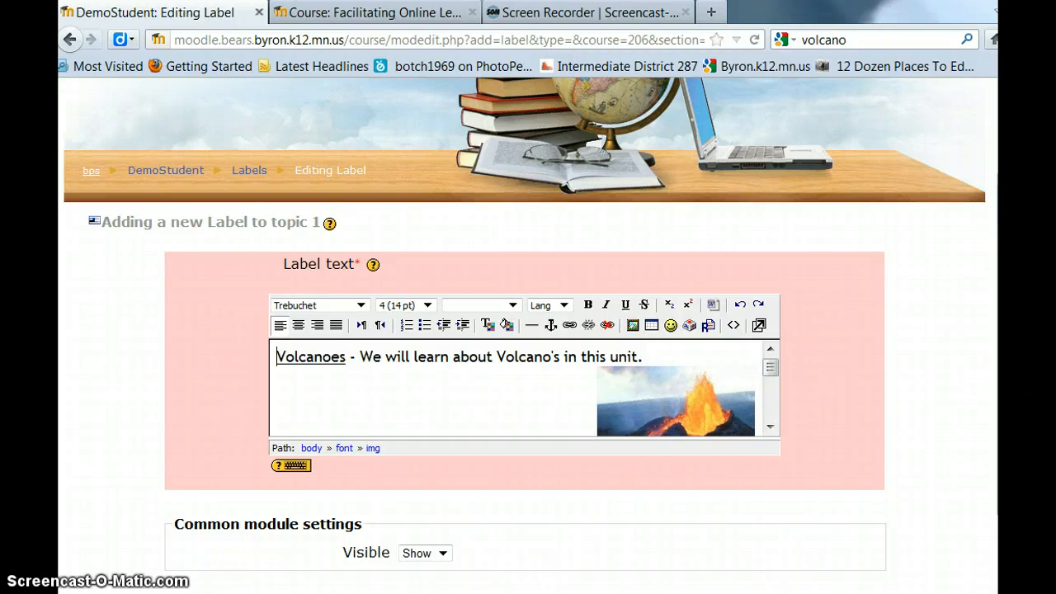
left_click_drag(1000, 281, 1000, 283)
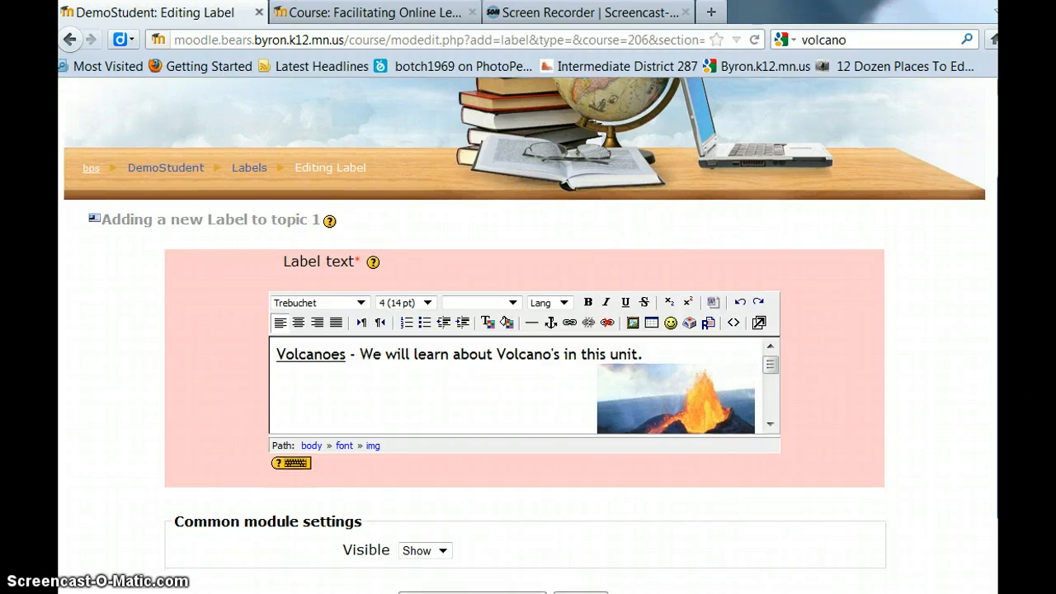
scroll(784, 357, "down", 2)
left_click(470, 503)
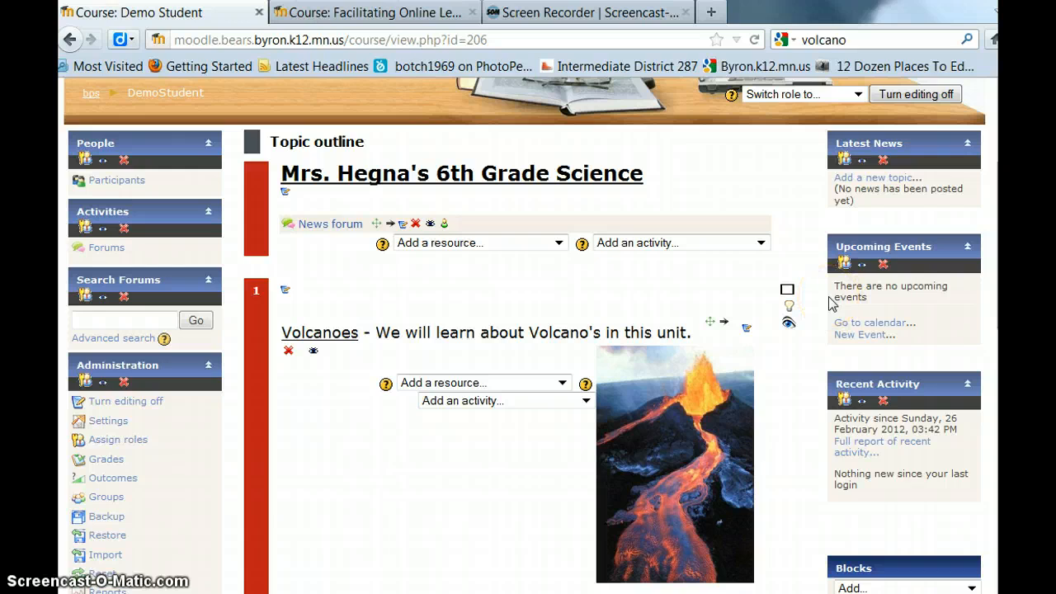
- Switch to the Student role and examine how the topic 1 Volcanoes label and picture look to students
scroll(829, 298, "down", 3)
scroll(828, 296, "up", 3)
scroll(821, 224, "up", 3)
scroll(821, 224, "down", 1)
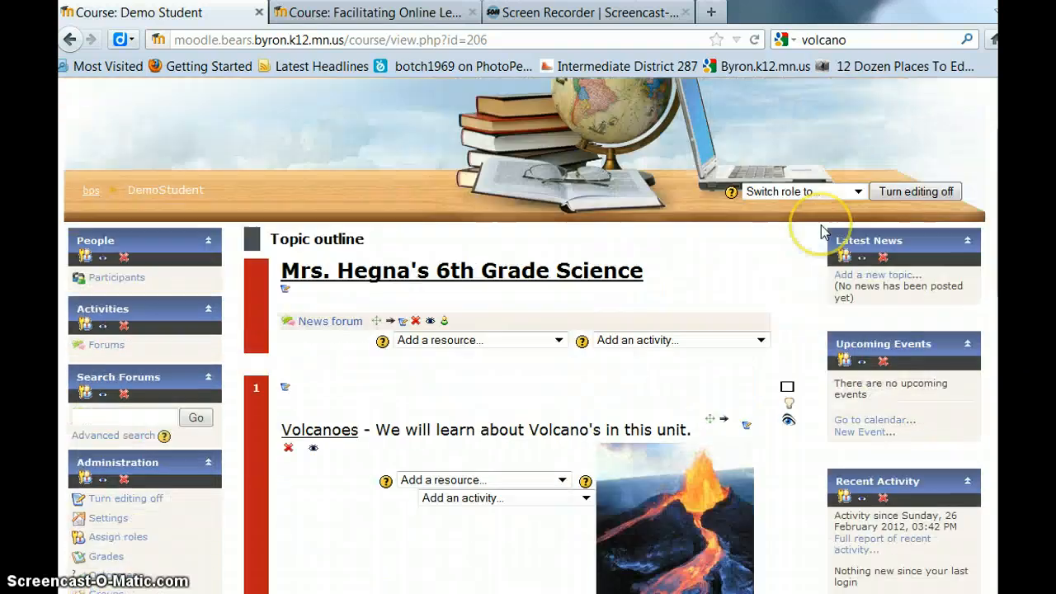
left_click(794, 193)
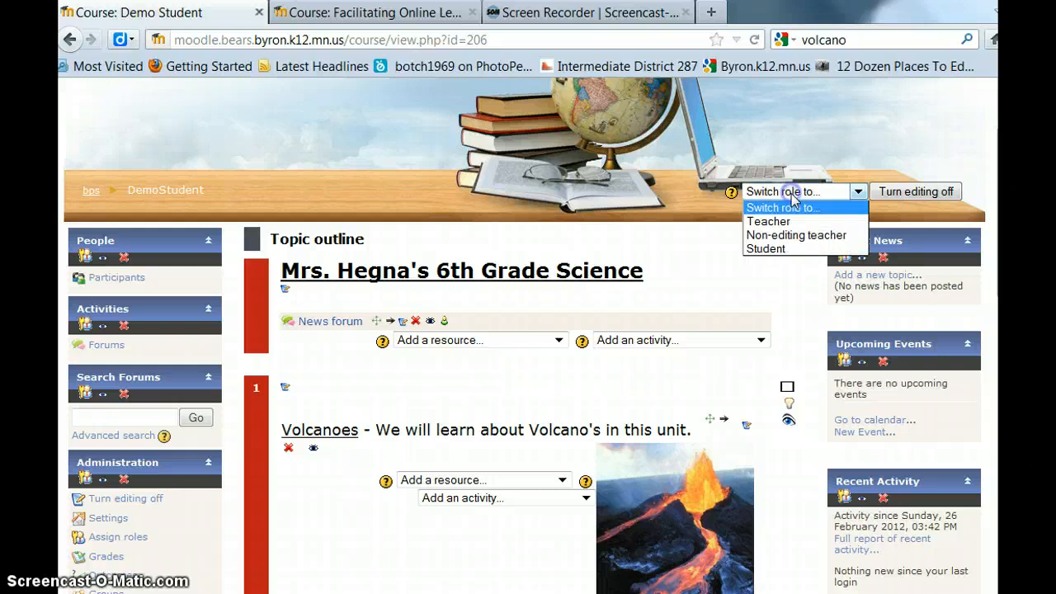
left_click(781, 249)
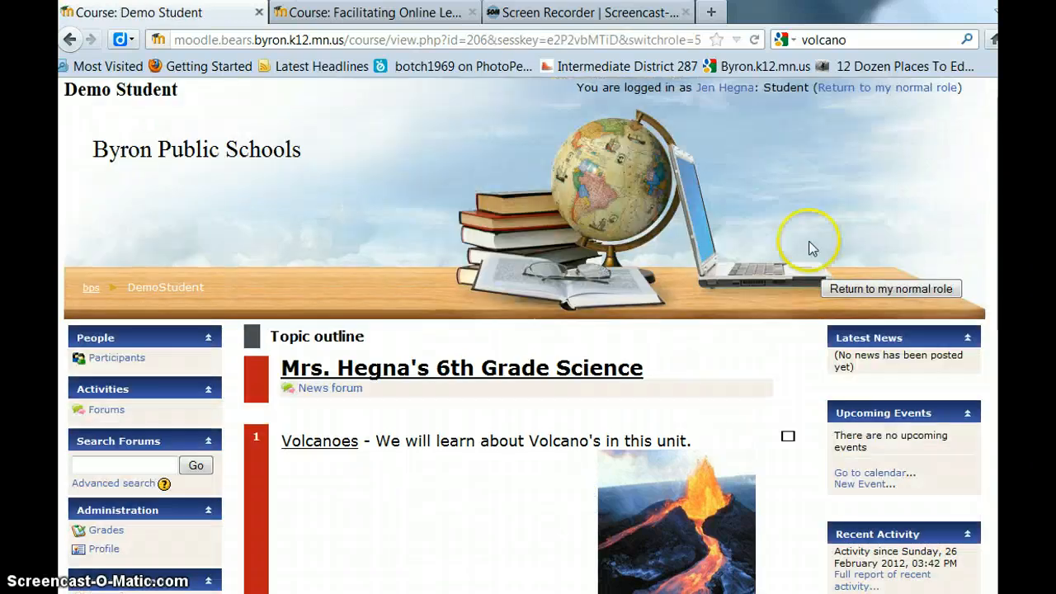
scroll(887, 272, "down", 3)
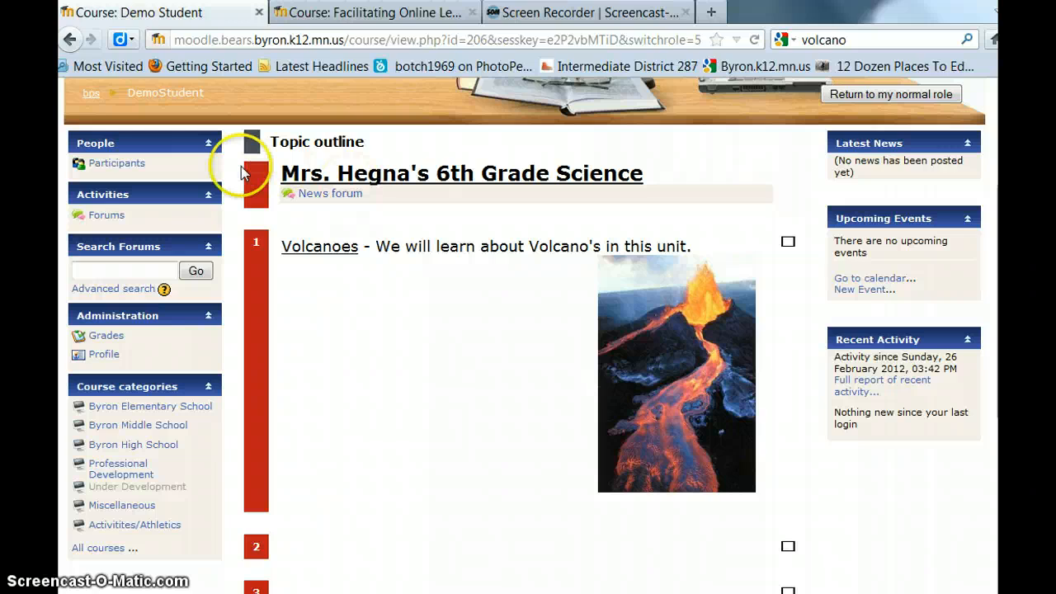
left_click_drag(298, 416, 295, 415)
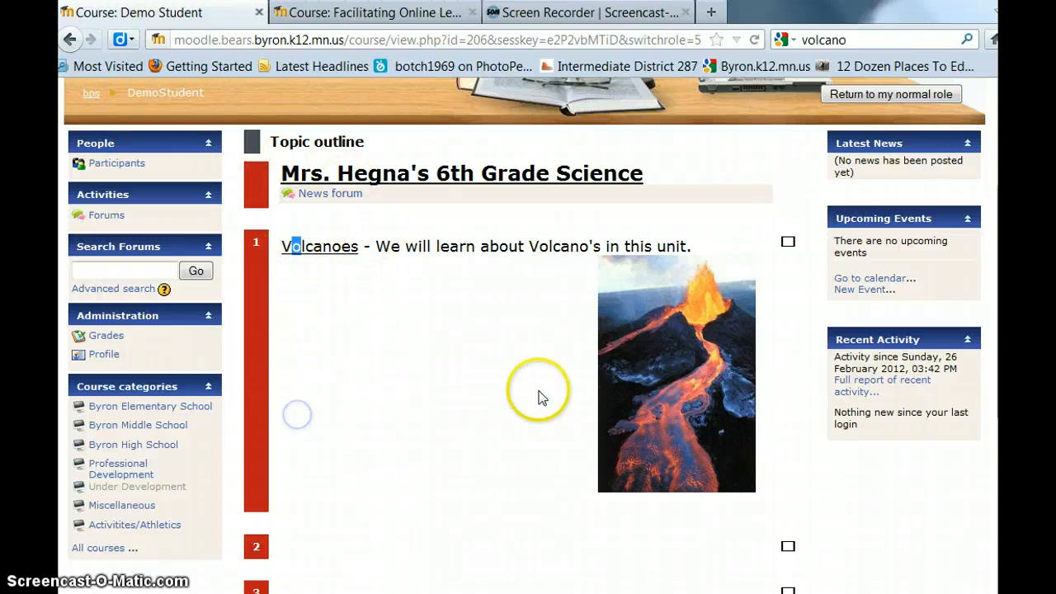